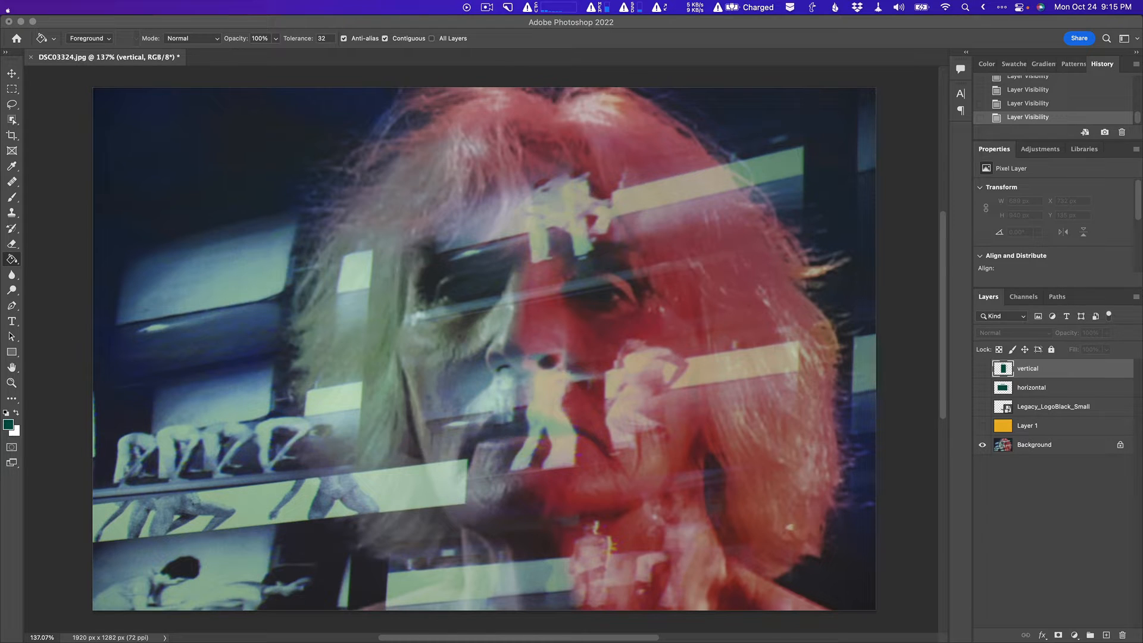
# Show the orange Layer 1 and display the horizontal and vertical format example layers over it, one at a time.
pyautogui.click(982, 426)
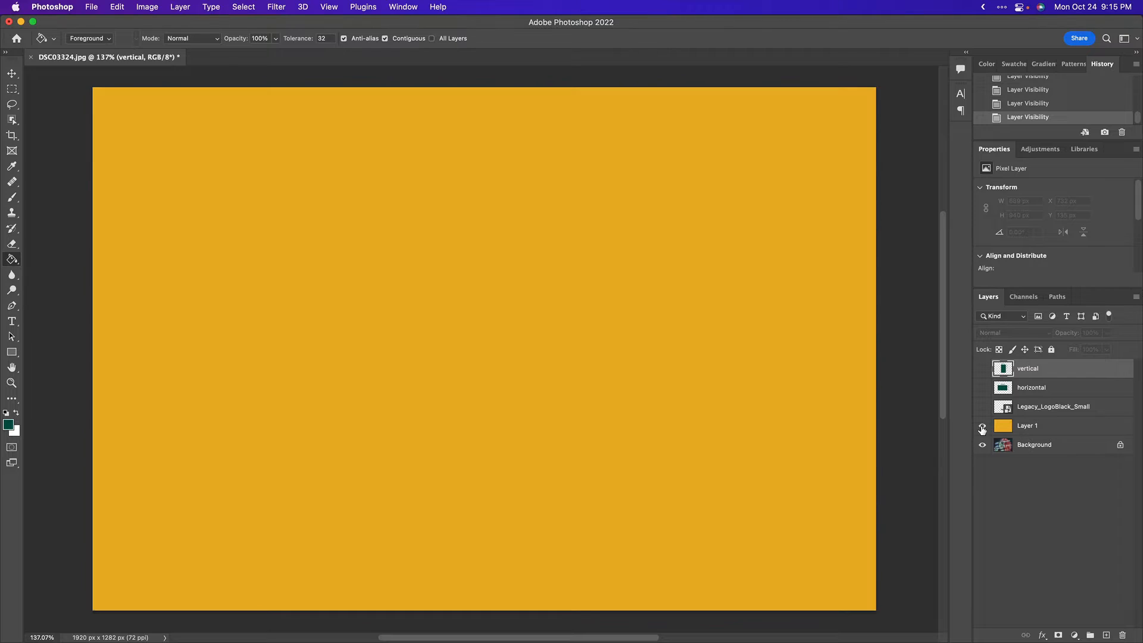
pyautogui.click(983, 388)
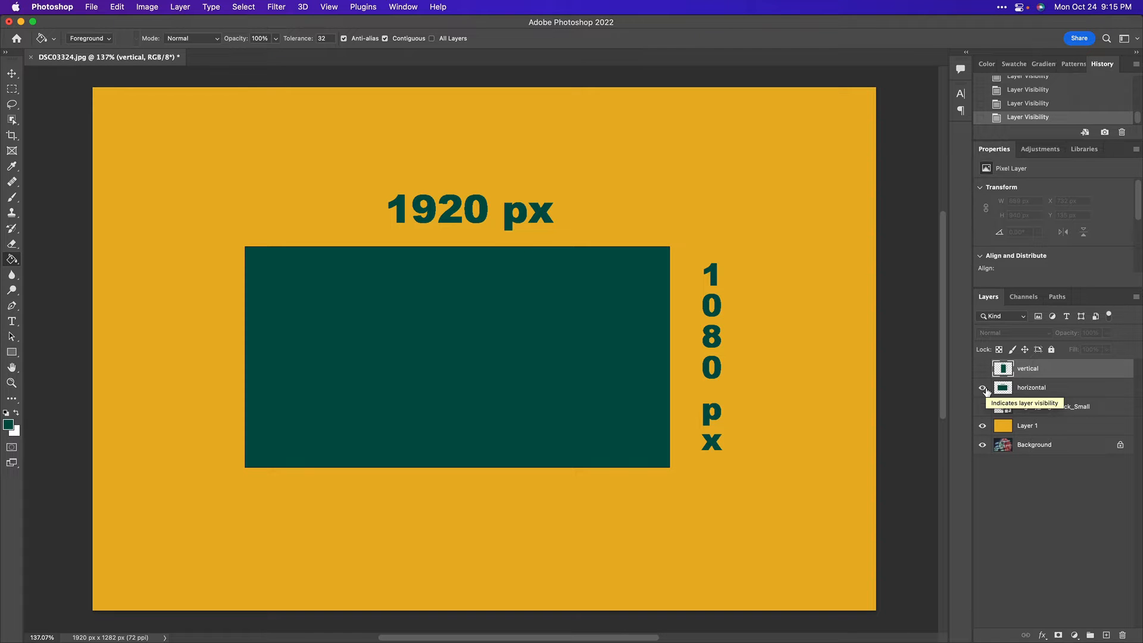
pyautogui.scroll(5, 556, 222)
pyautogui.hscroll(-2, 557, 223)
pyautogui.scroll(-6, 595, 373)
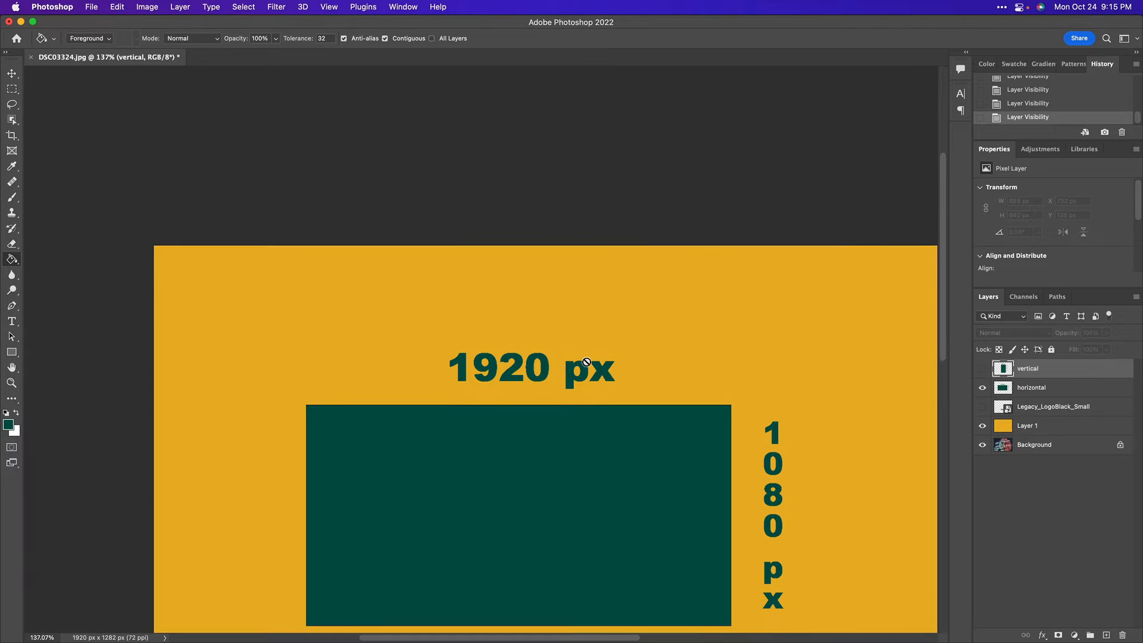
pyautogui.hscroll(3, 587, 361)
pyautogui.scroll(2, 587, 361)
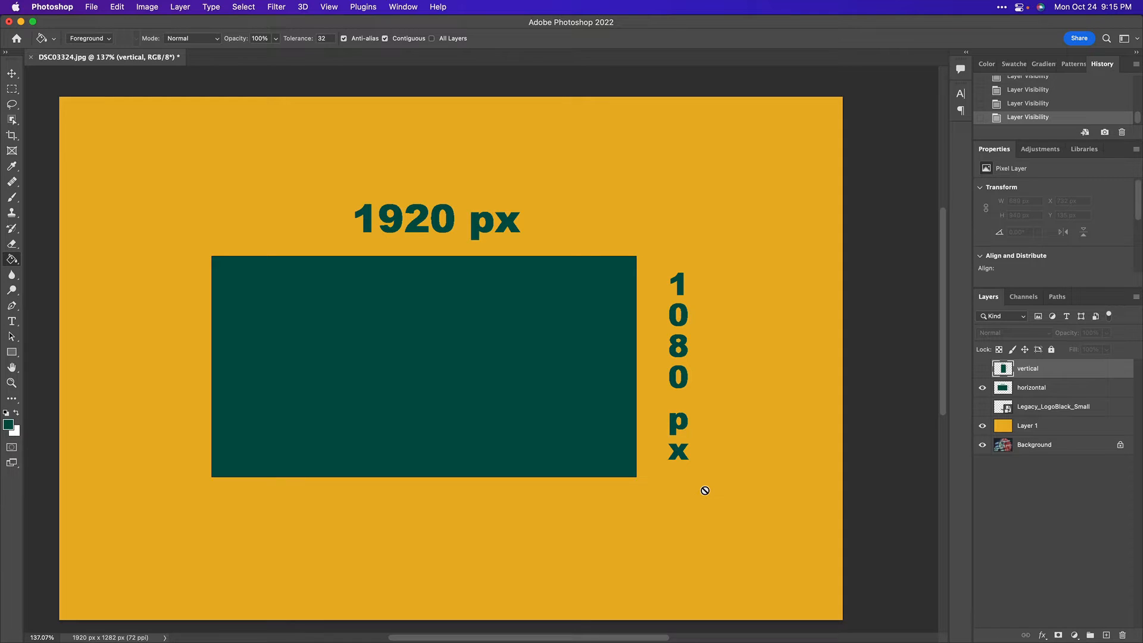
pyautogui.click(983, 389)
pyautogui.click(982, 368)
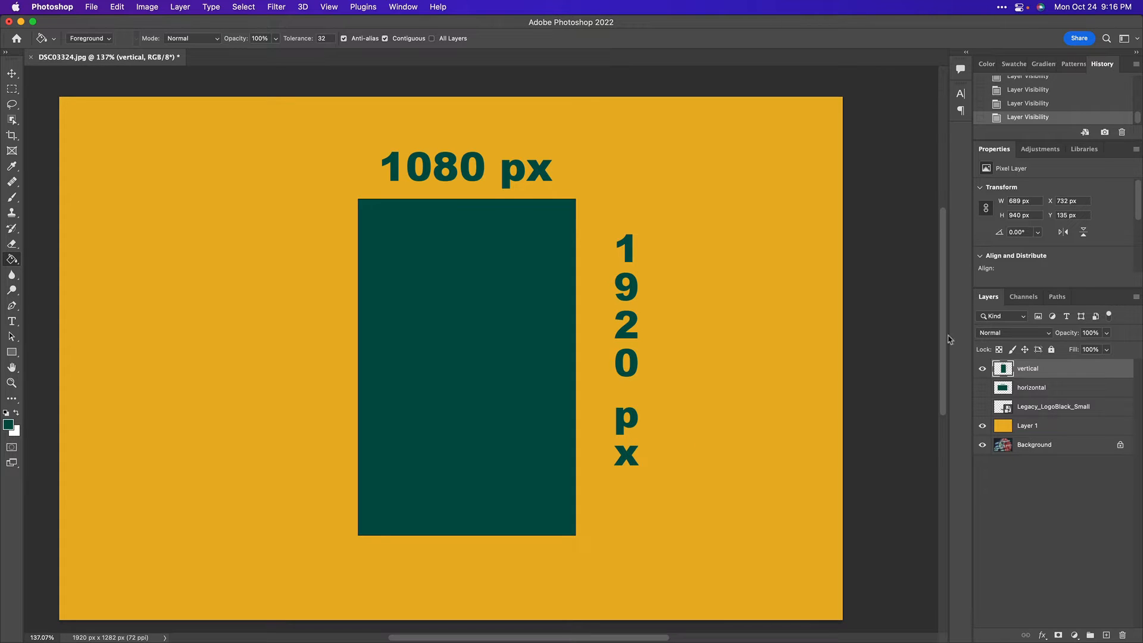
# Hide the vertical layer and the orange Layer 1, leaving only the Background photo shown.
pyautogui.click(982, 369)
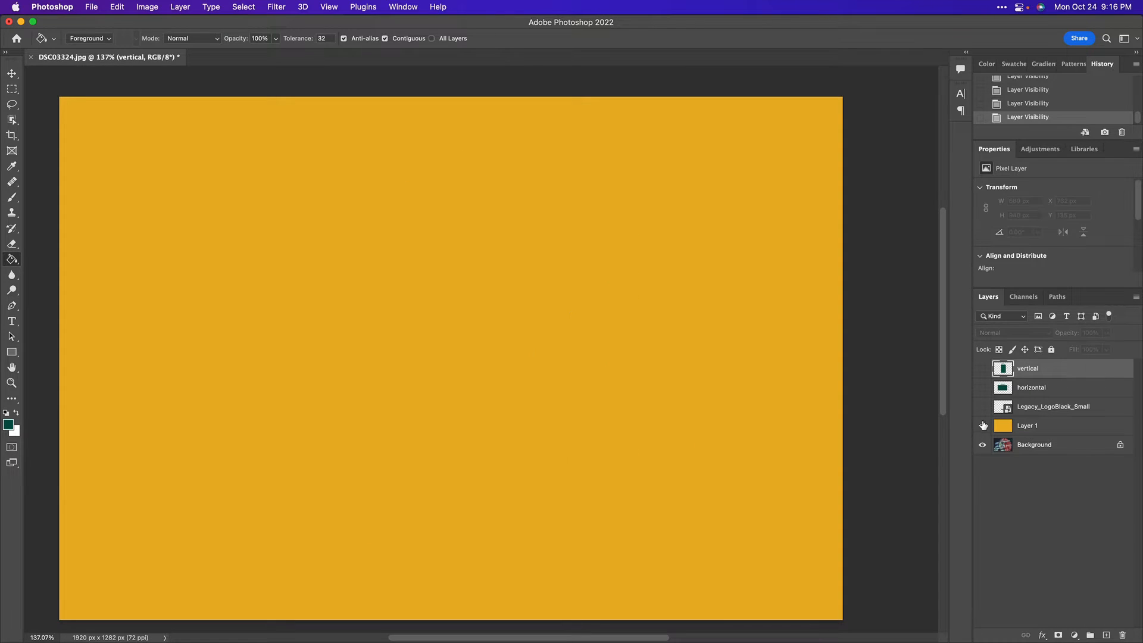
pyautogui.click(983, 426)
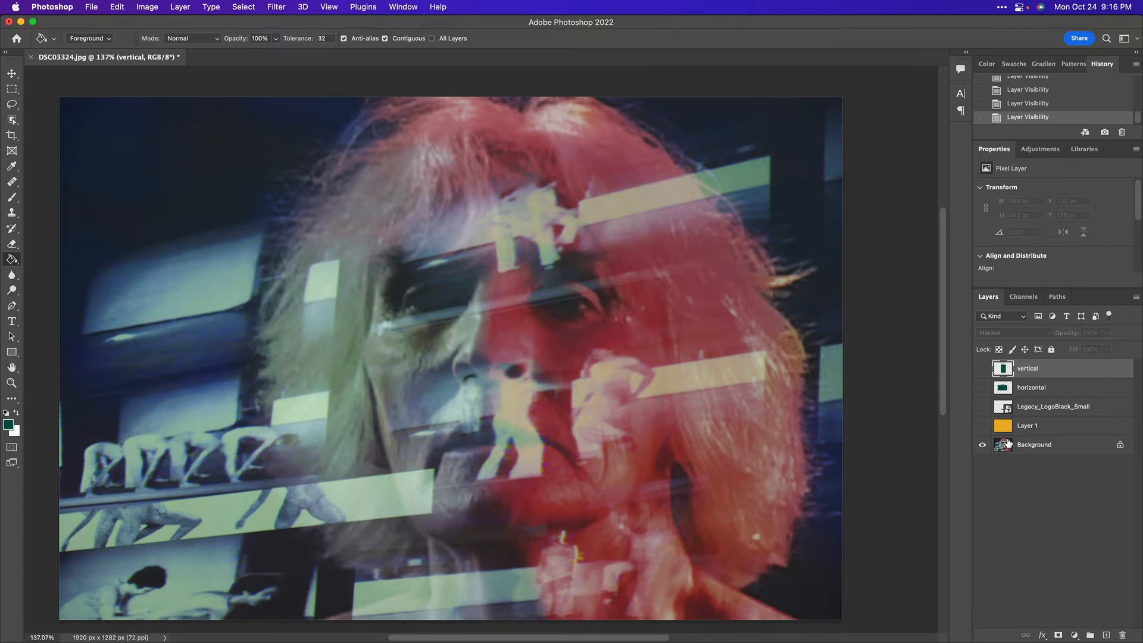
pyautogui.hscroll(-3, 686, 380)
pyautogui.scroll(-1, 686, 379)
pyautogui.hscroll(2, 686, 379)
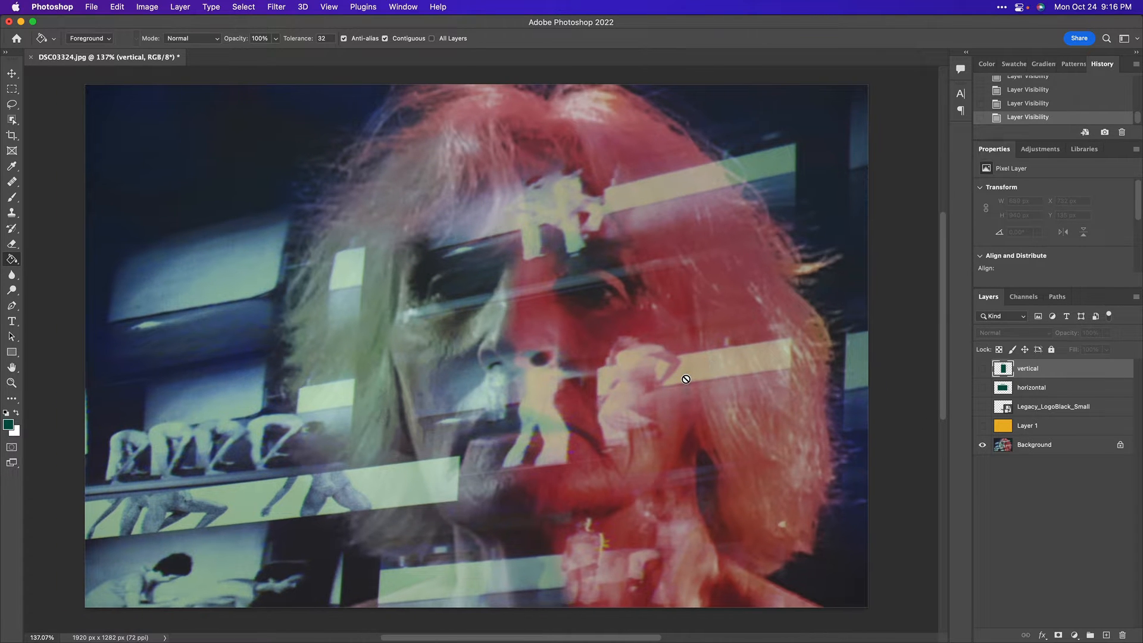
pyautogui.hscroll(2, 686, 380)
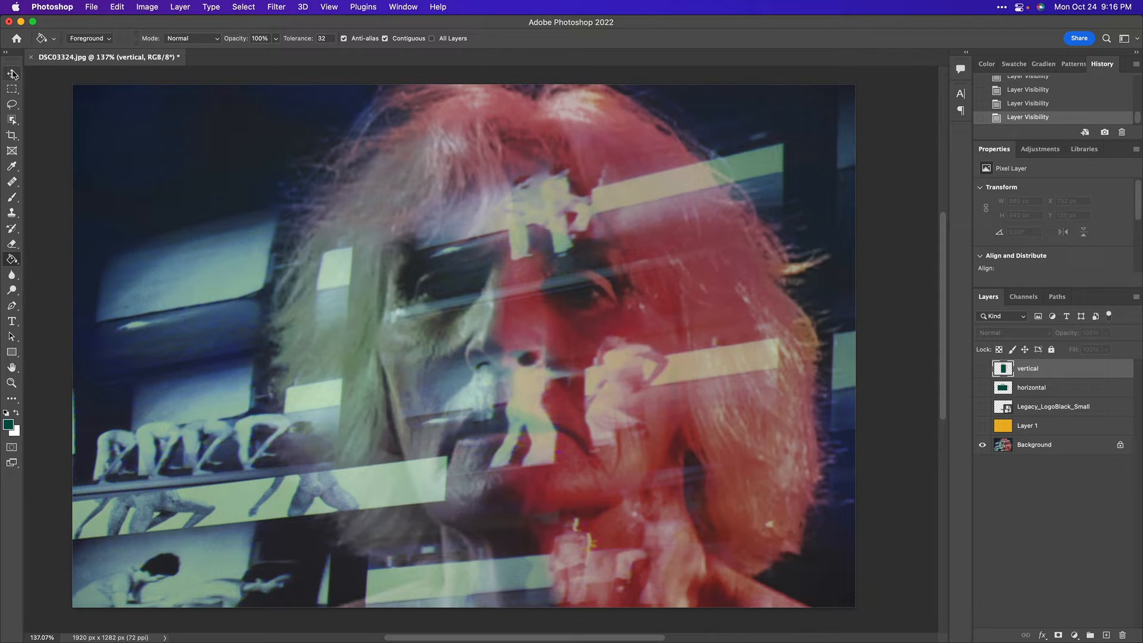
# Activate the Crop tool and apply the 16 : 9 preset to the photo's crop frame.
pyautogui.click(11, 137)
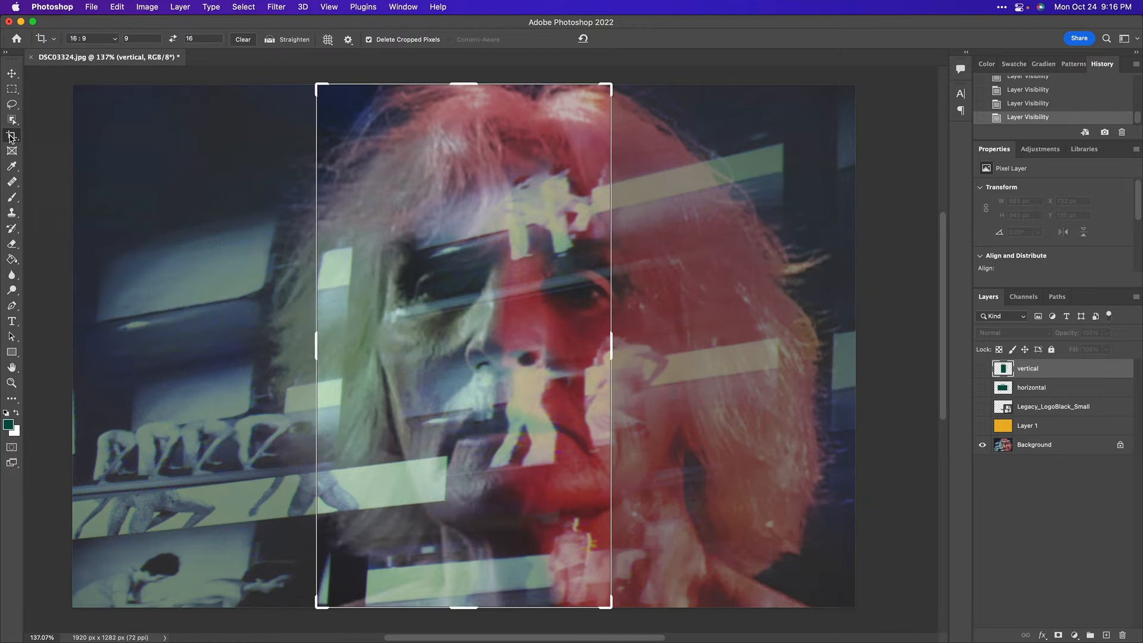
pyautogui.click(140, 39)
pyautogui.click(113, 41)
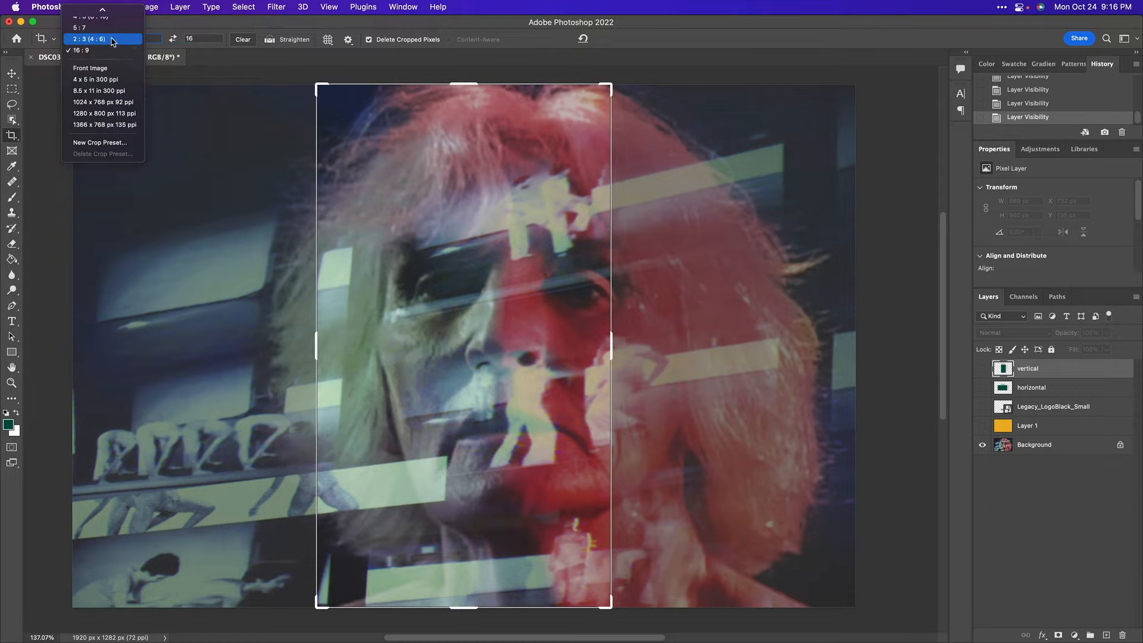
pyautogui.click(109, 13)
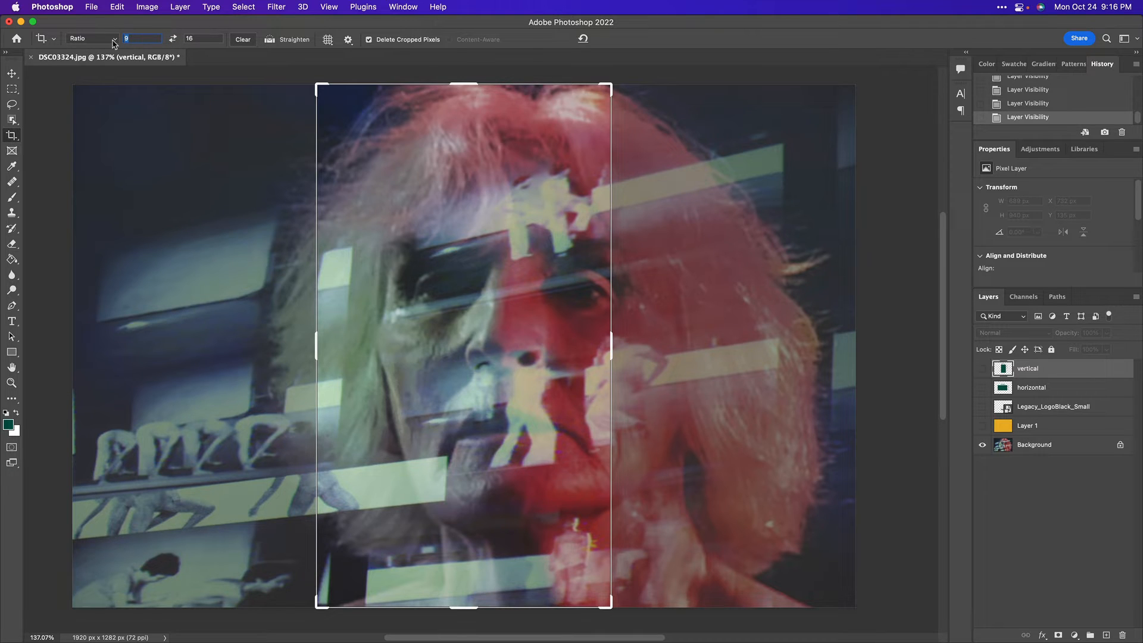
pyautogui.click(114, 40)
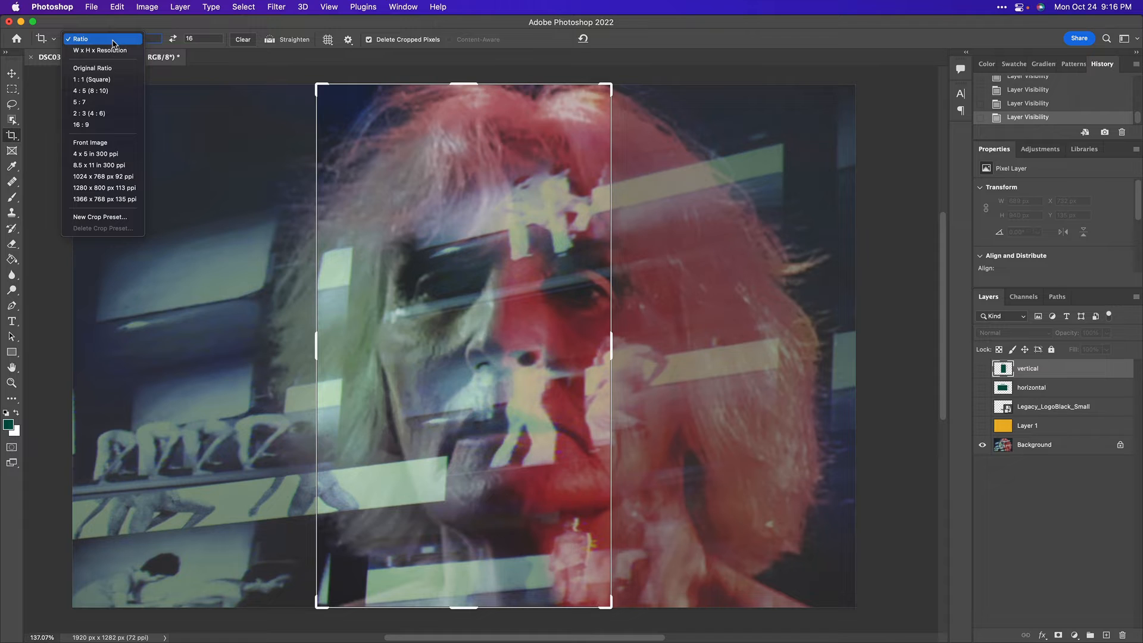
pyautogui.click(114, 43)
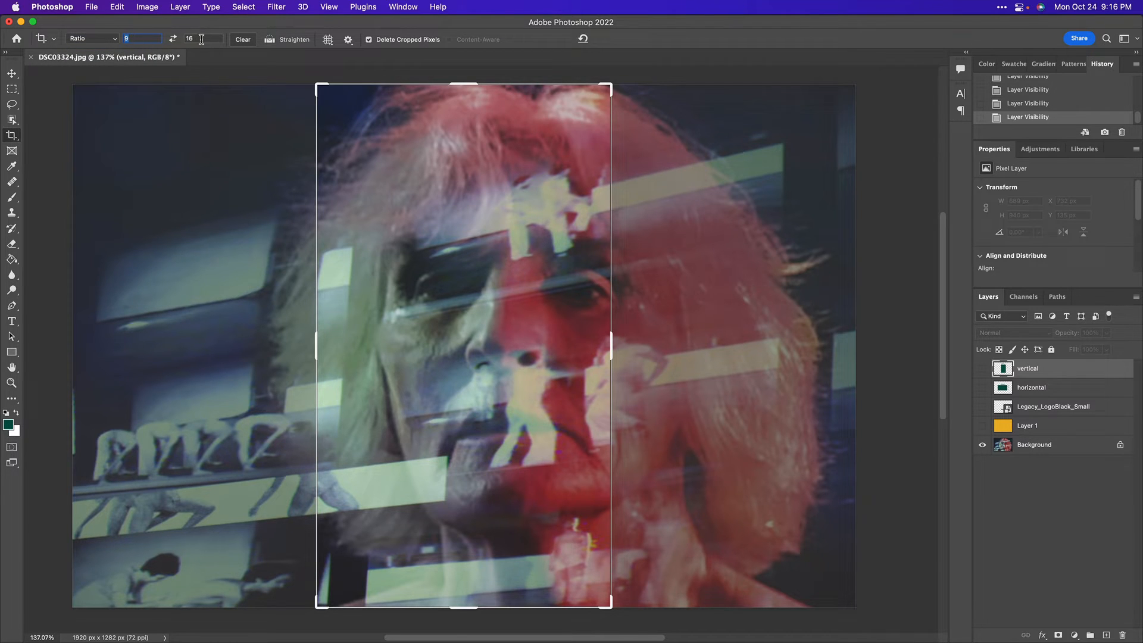
pyautogui.click(117, 39)
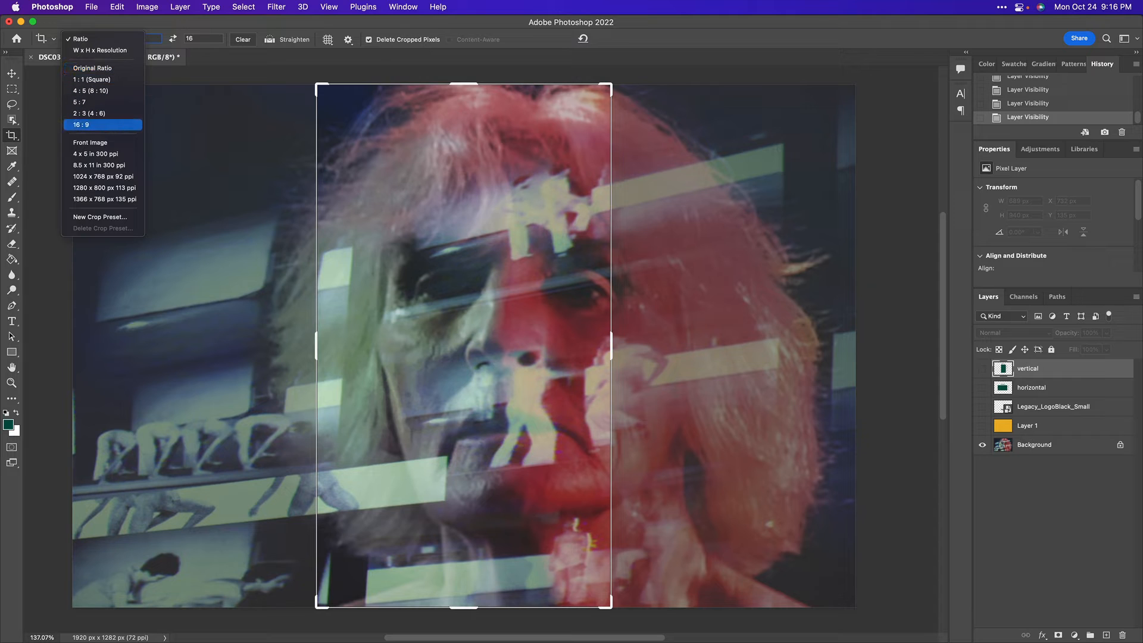
pyautogui.click(123, 127)
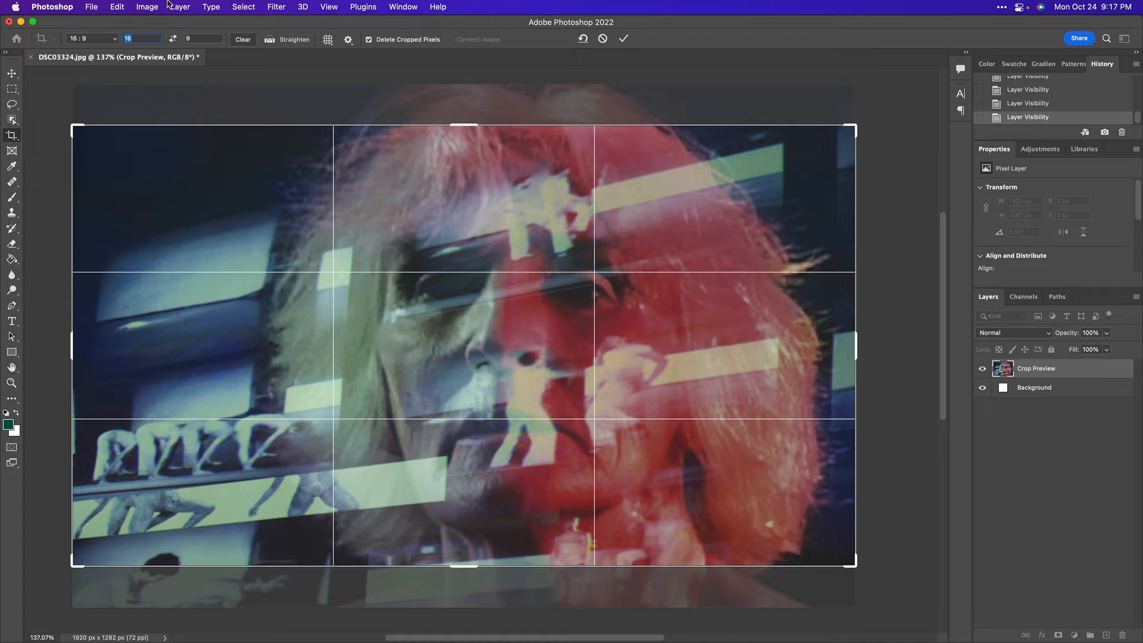
# Switch the crop preset to Ratio and set the proportions to 9 by 16 for a vertical frame.
pyautogui.click(114, 39)
pyautogui.scroll(3, 113, 40)
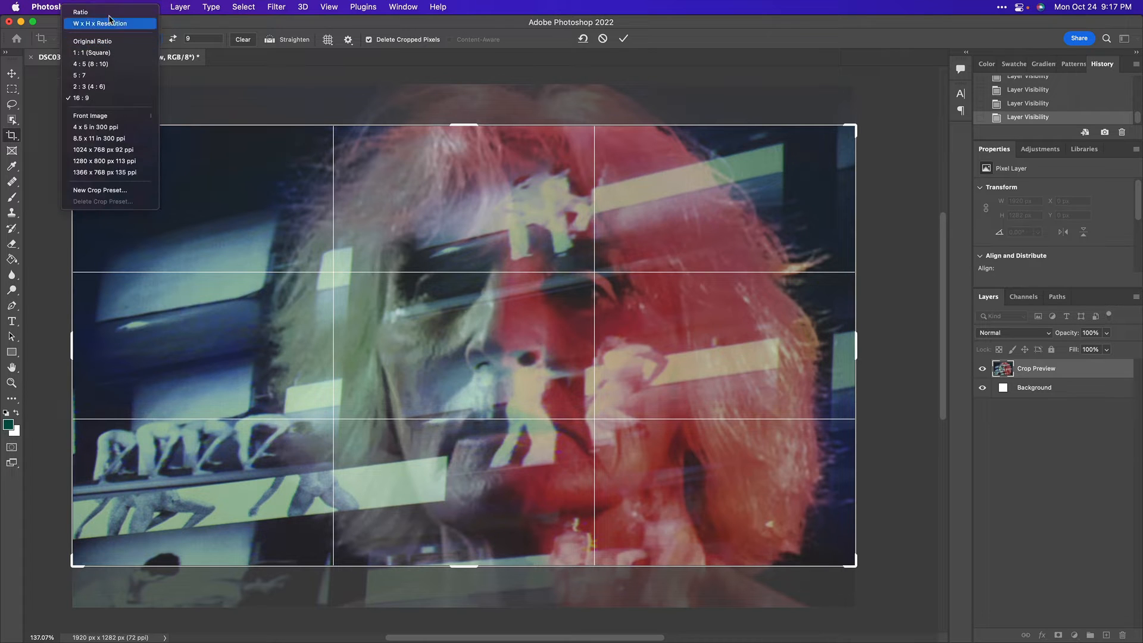
pyautogui.click(112, 13)
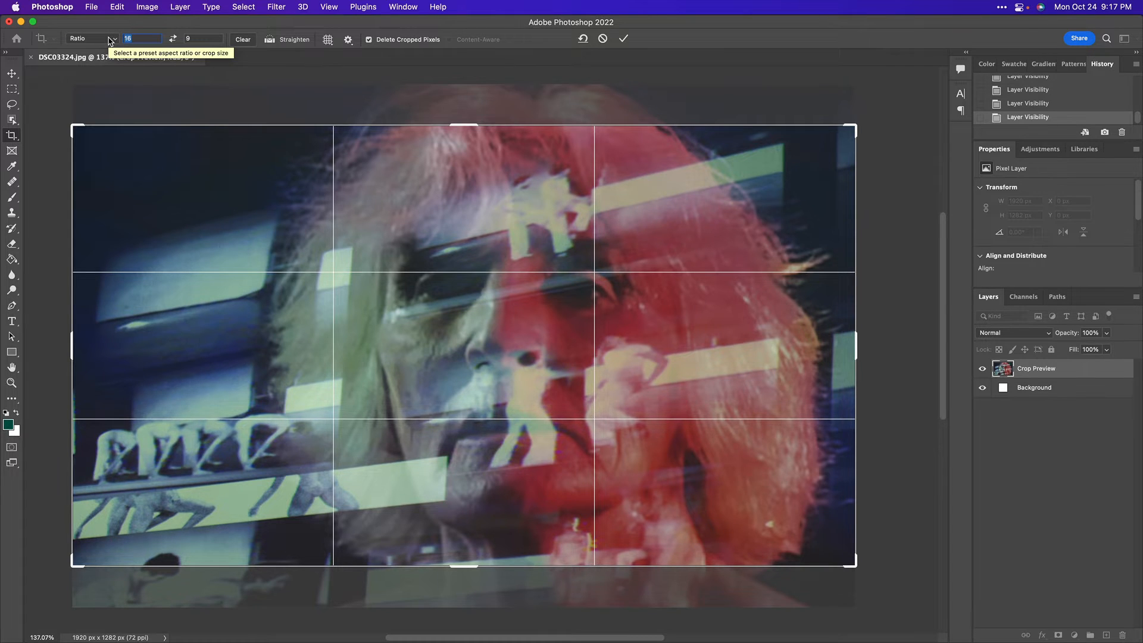
pyautogui.write('9')
pyautogui.press('Tab')
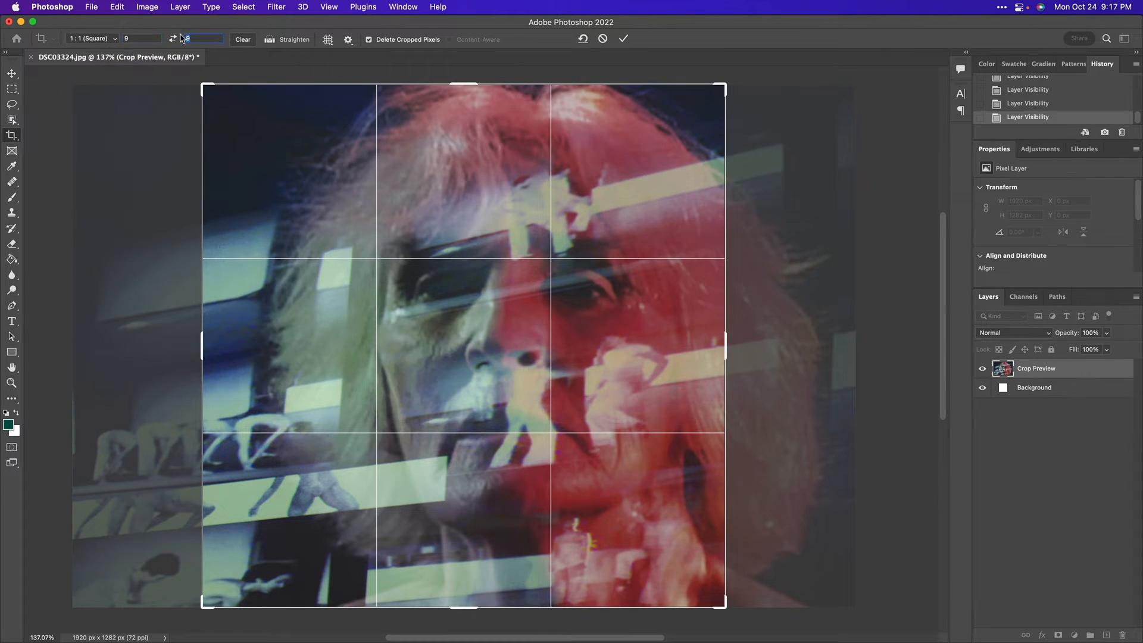
pyautogui.write('16')
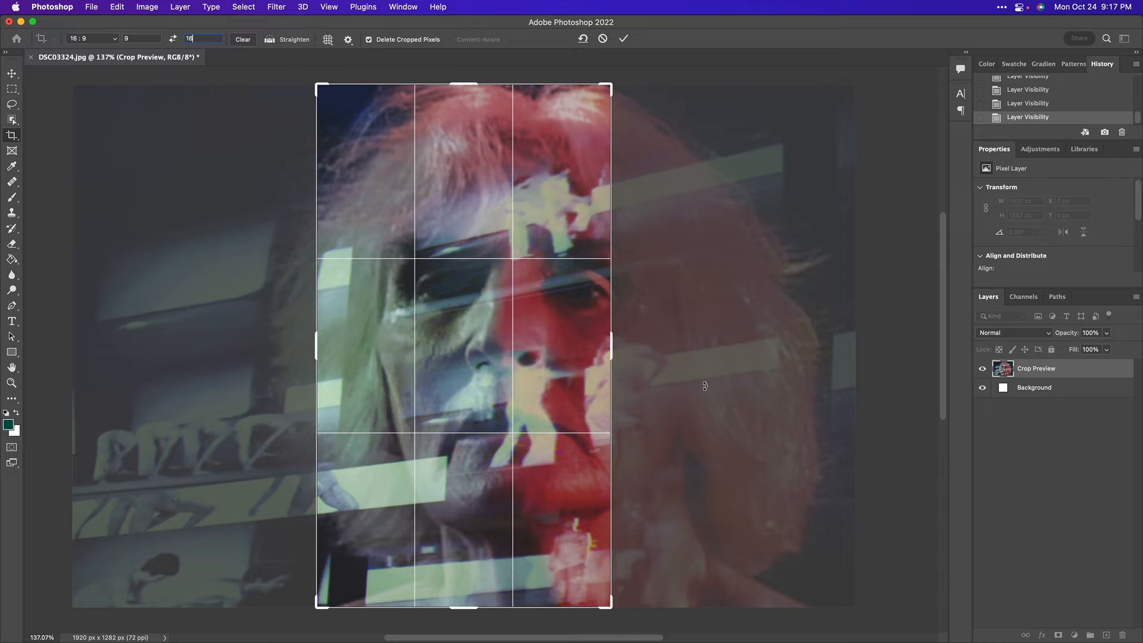
# Shrink and reposition the crop frame over the left part of the face, about 513 by 911 px, and apply the crop.
pyautogui.moveTo(447, 227)
pyautogui.mouseDown()
pyautogui.moveTo(692, 248)
pyautogui.moveTo(449, 211)
pyautogui.moveTo(421, 247)
pyautogui.moveTo(465, 223)
pyautogui.mouseUp()
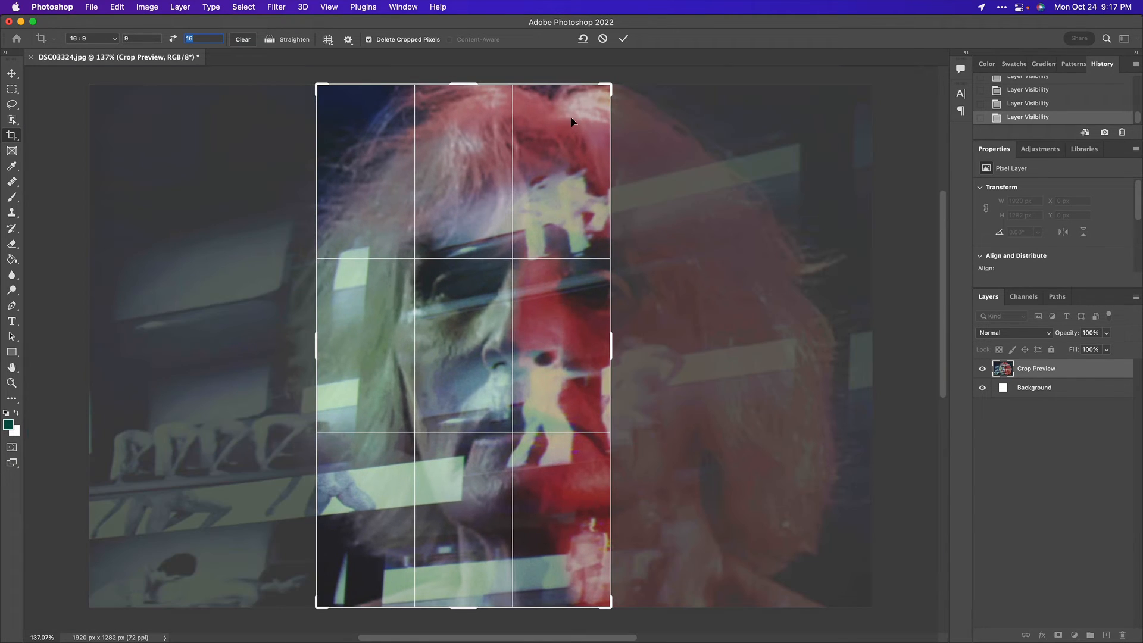
pyautogui.moveTo(608, 80); pyautogui.dragTo(543, 141)
pyautogui.moveTo(522, 190); pyautogui.dragTo(507, 271)
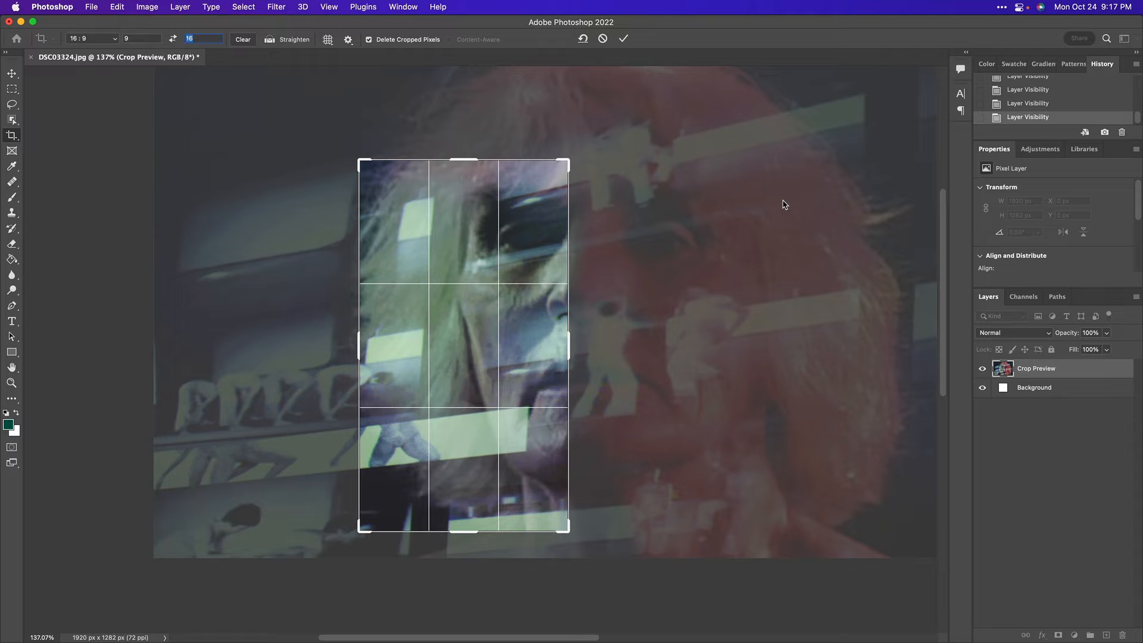
pyautogui.press('Return')
pyautogui.press('Return')
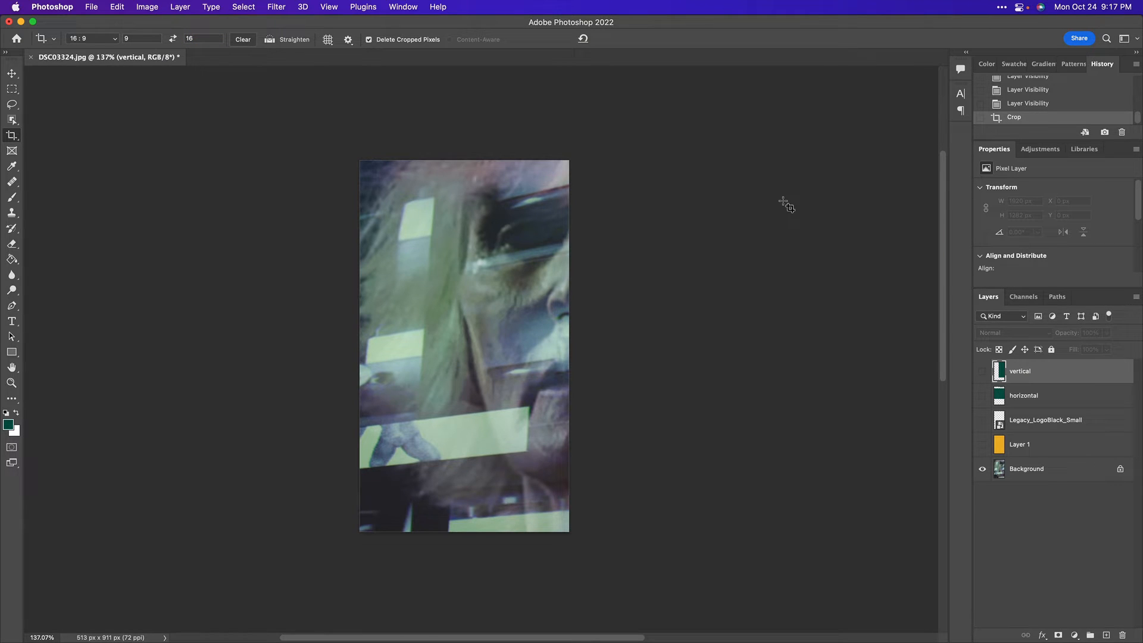
# Show the Legacy_LogoBlack_Small layer and move the logo left and slightly down to about X 24 px, Y 615 px.
pyautogui.click(982, 419)
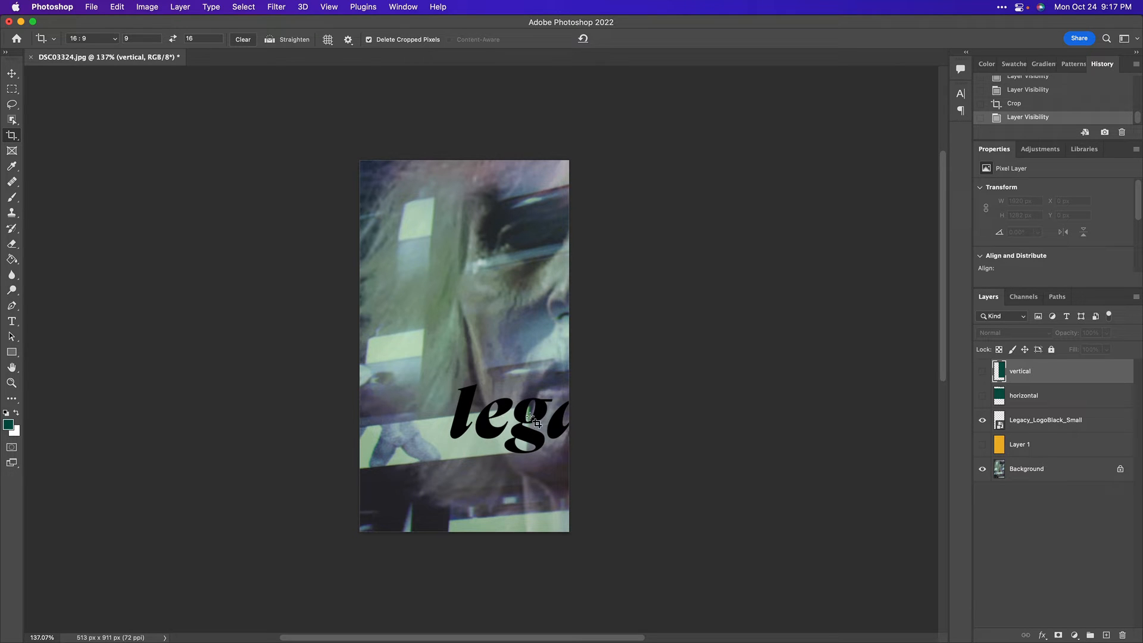
pyautogui.click(12, 73)
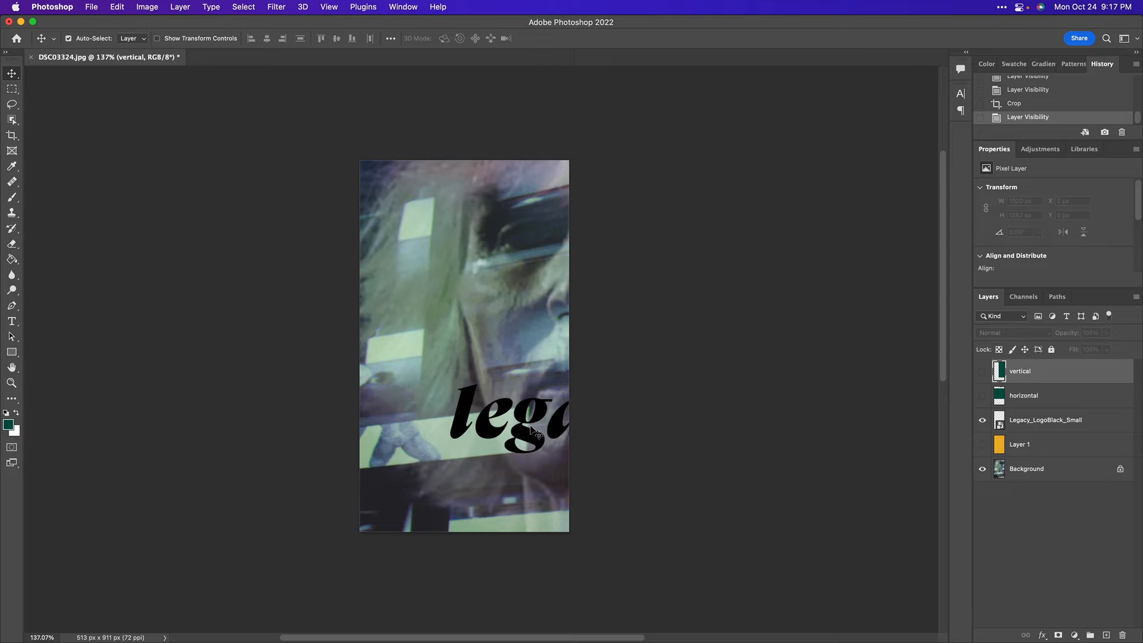
pyautogui.click(532, 430)
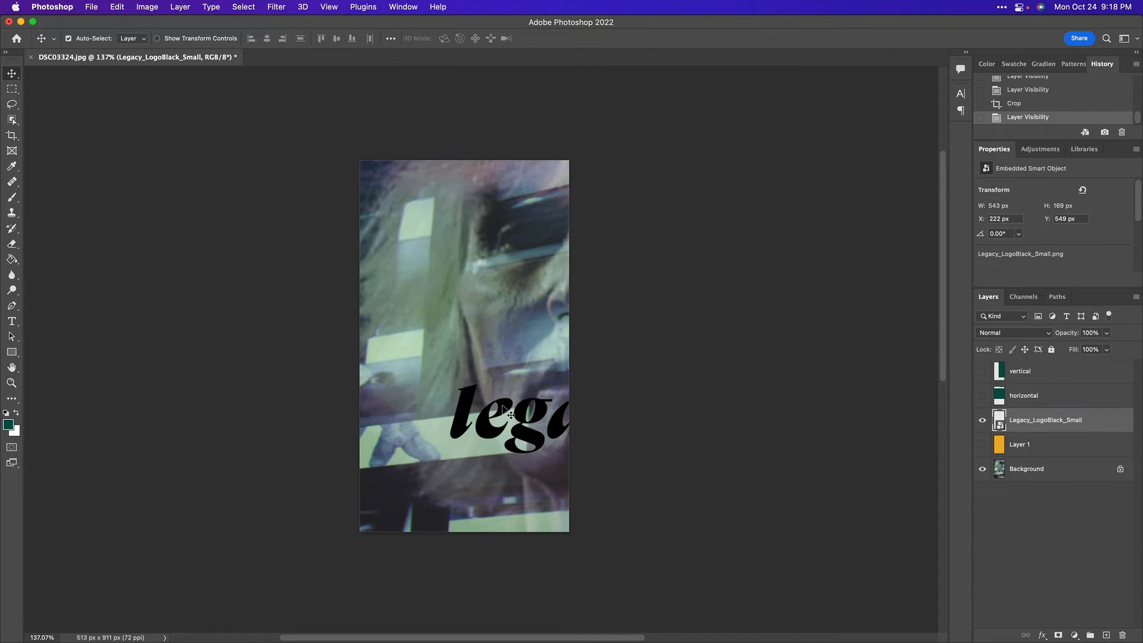
pyautogui.moveTo(502, 405); pyautogui.dragTo(418, 433)
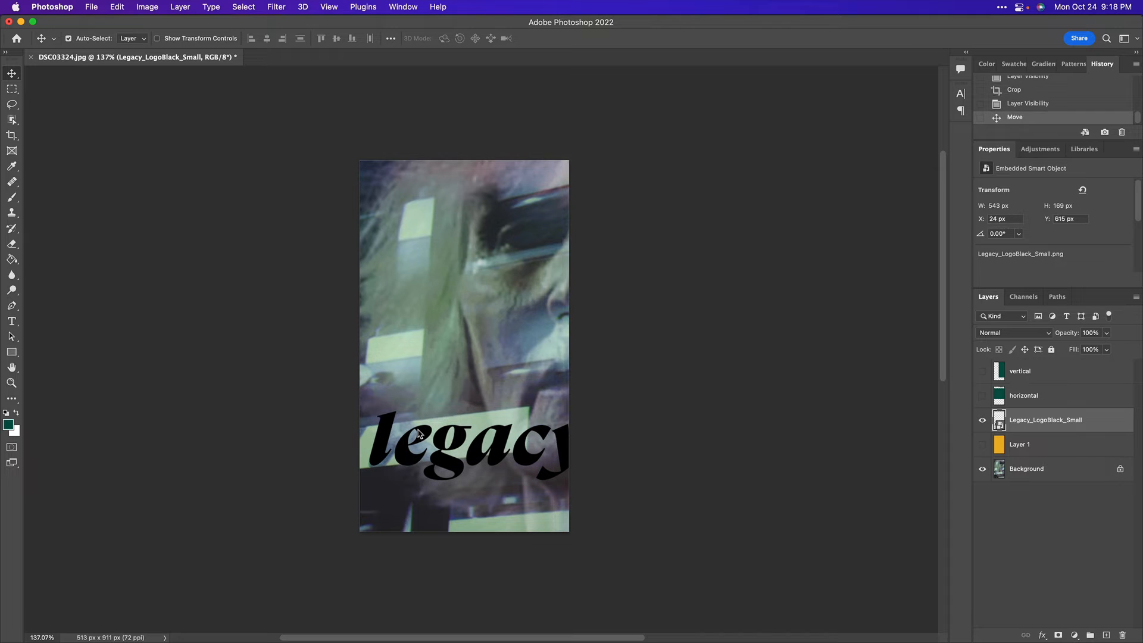
# Scale the legacy logo down to about 445 by 138 px and place it along the bottom of the image.
pyautogui.press('super+t')
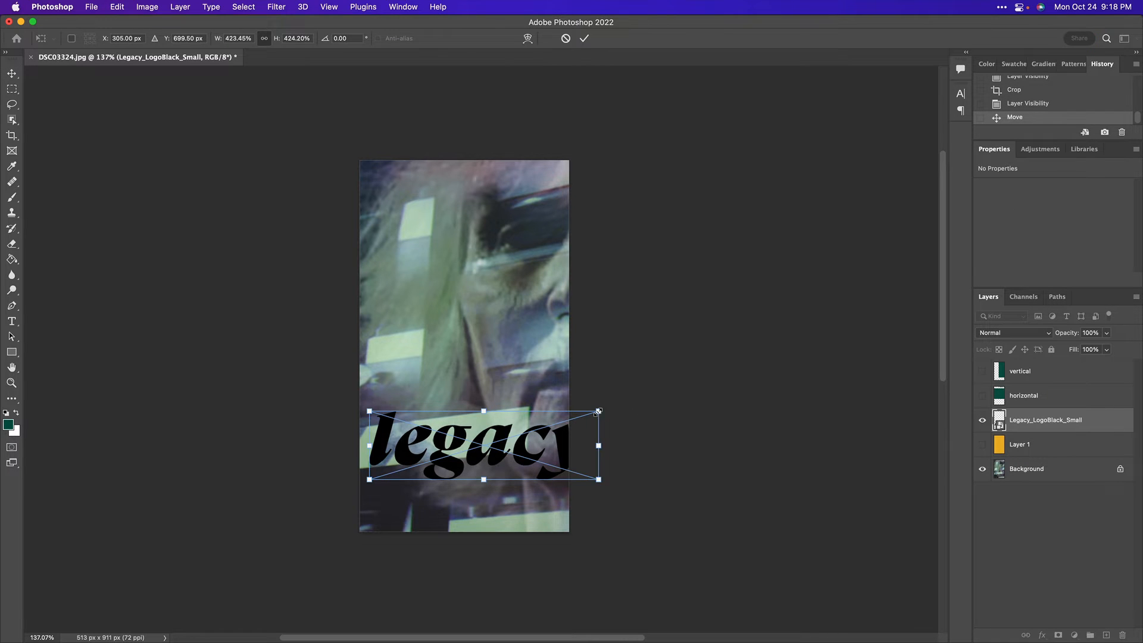
pyautogui.moveTo(599, 411); pyautogui.dragTo(558, 423)
pyautogui.moveTo(483, 452); pyautogui.dragTo(480, 489)
pyautogui.press('Return')
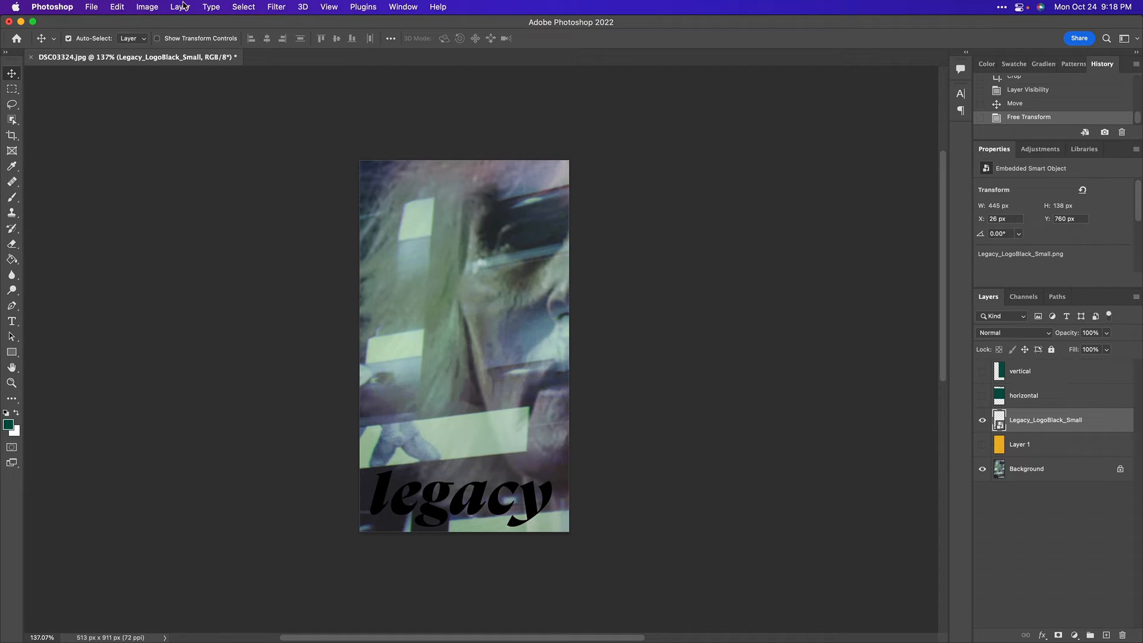
# Rotate the whole canvas 90° clockwise and deselect the logo layer.
pyautogui.click(149, 7)
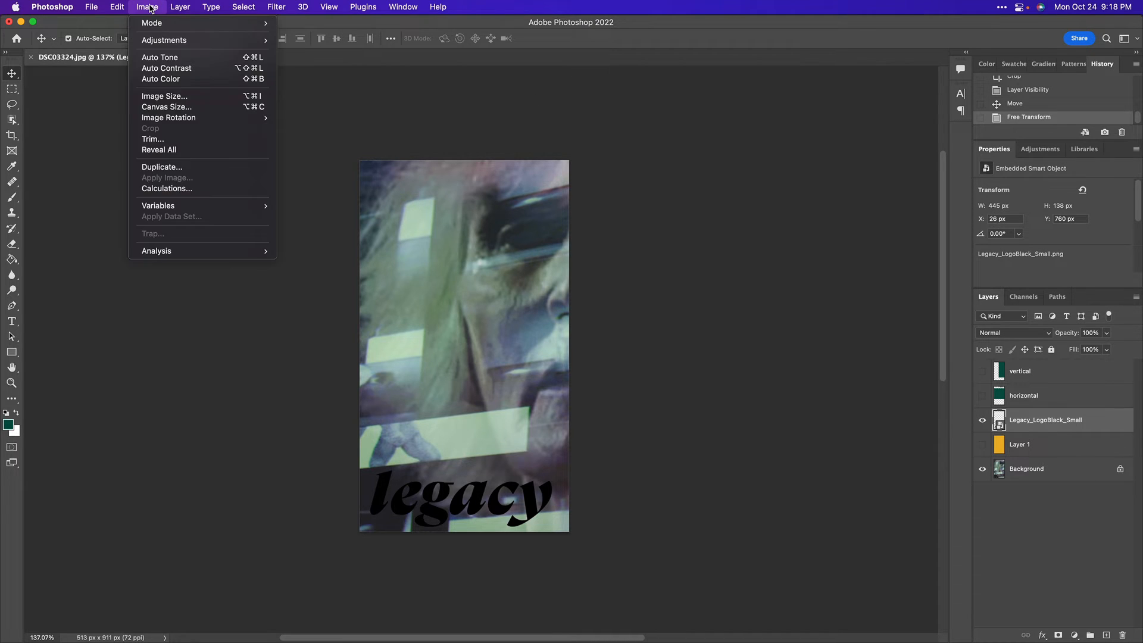
pyautogui.moveTo(184, 119)
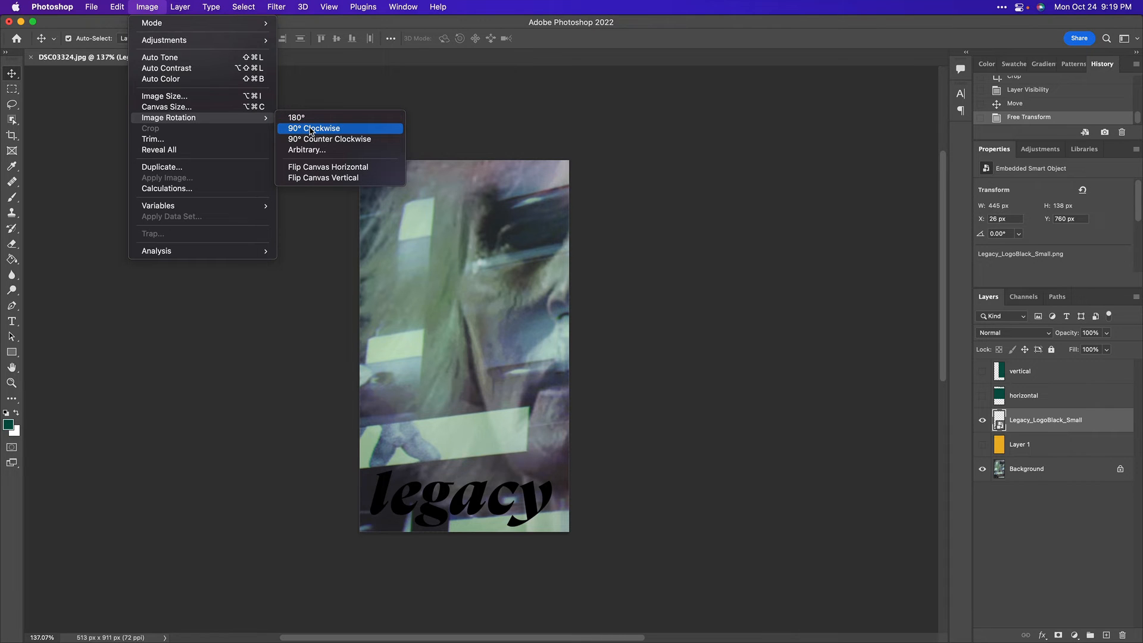
pyautogui.click(311, 129)
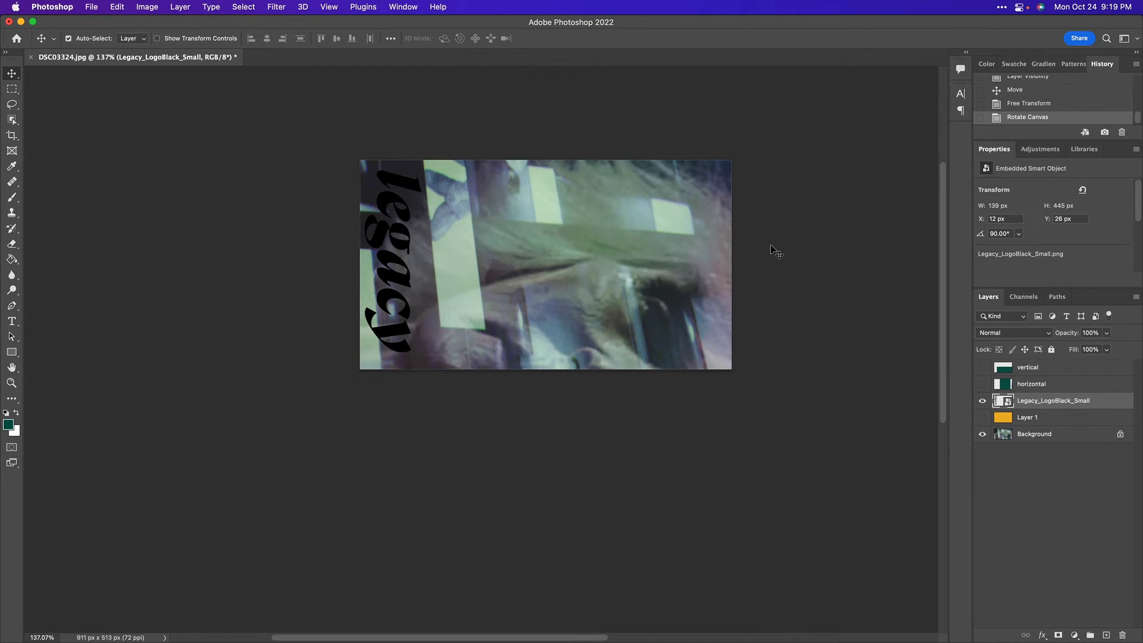
pyautogui.scroll(2, 782, 237)
pyautogui.hscroll(3, 782, 237)
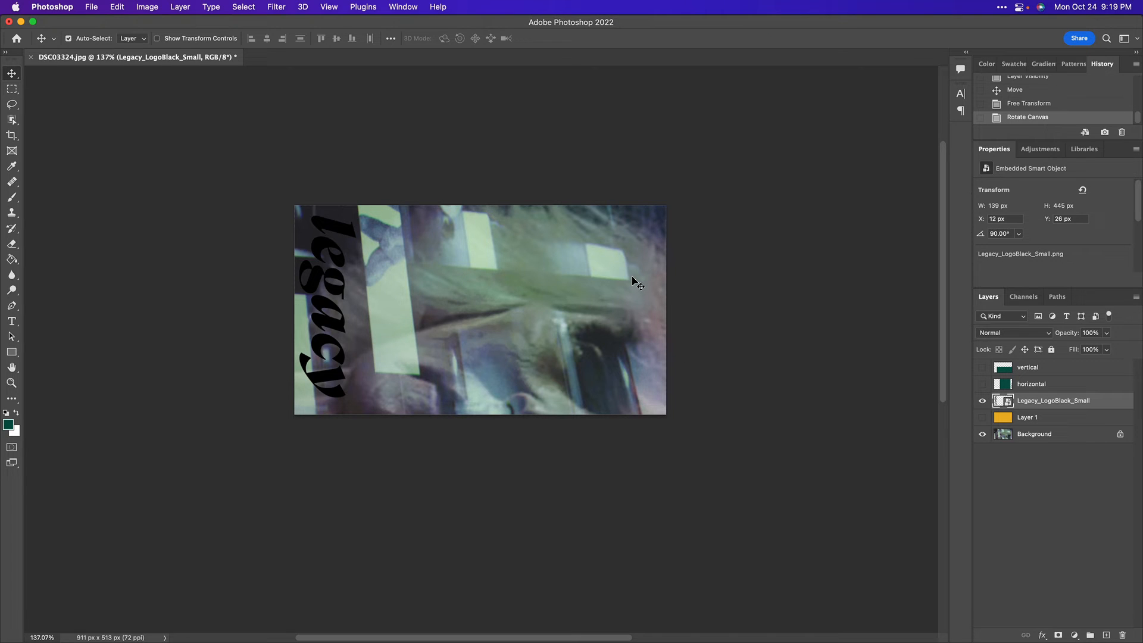
pyautogui.click(797, 334)
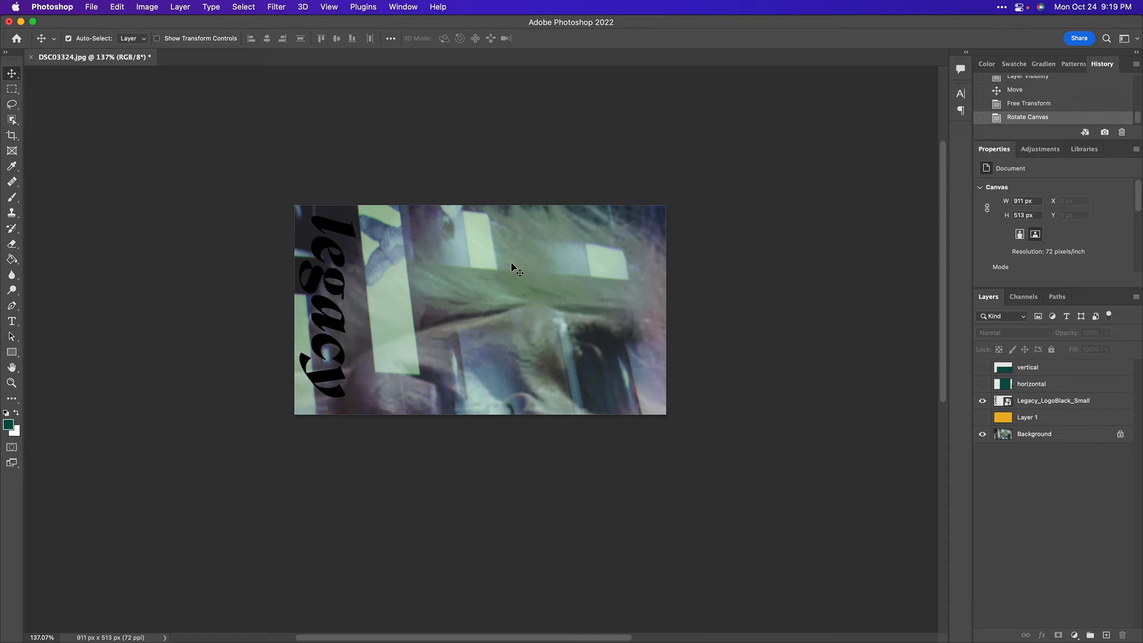
# Start exporting the image as a JPG with Export As and set the image width to 1920 px, keeping the proportions.
pyautogui.click(97, 7)
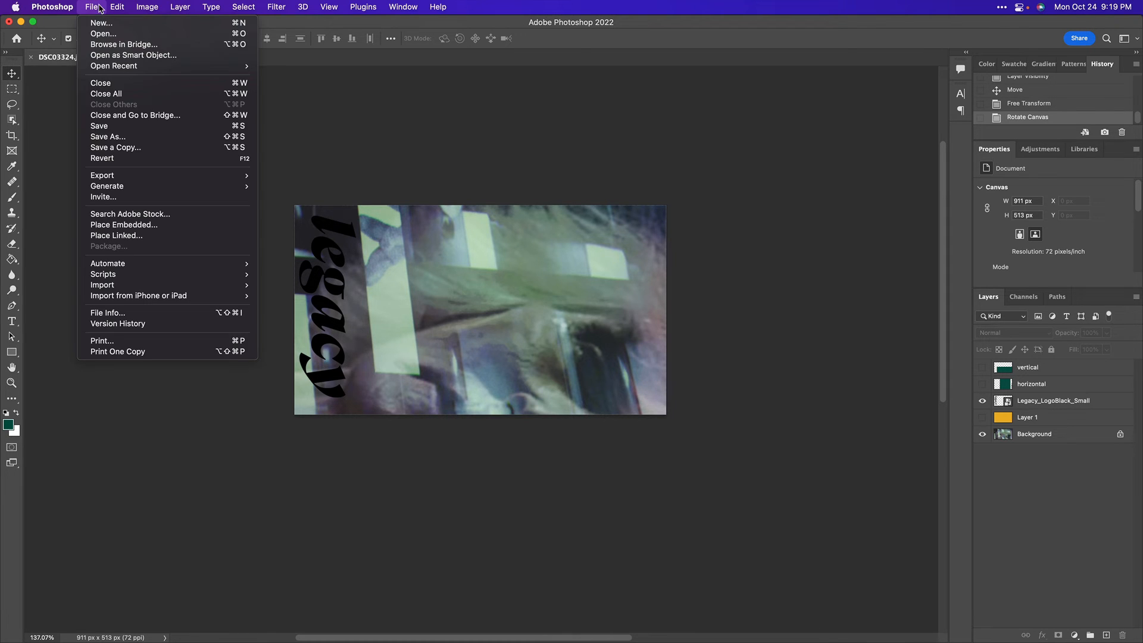
pyautogui.moveTo(120, 175)
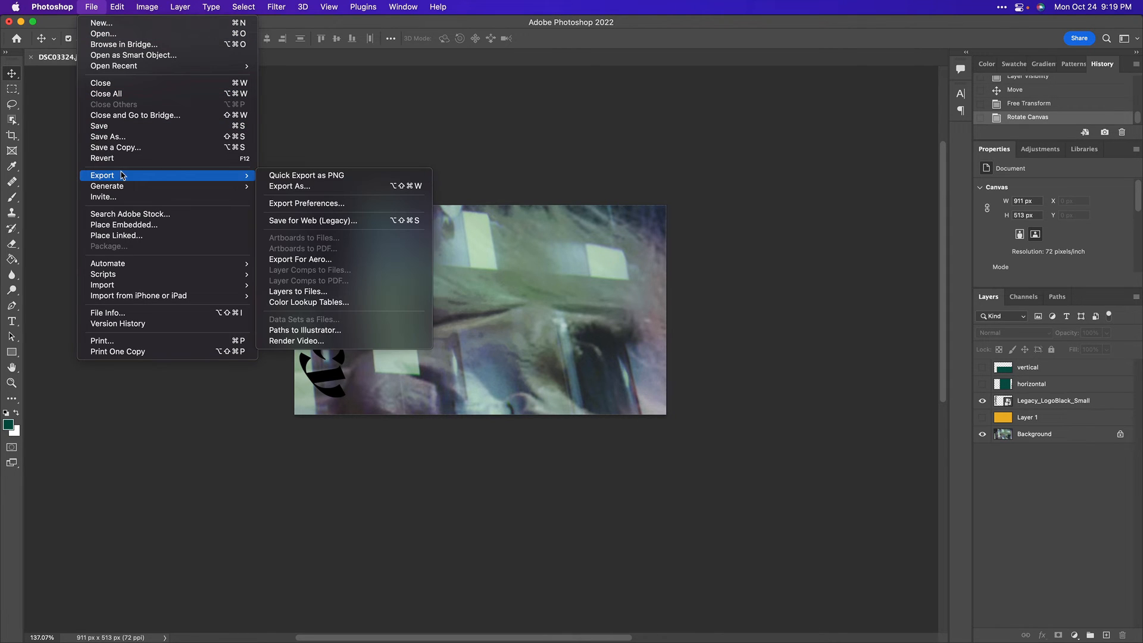
pyautogui.click(332, 188)
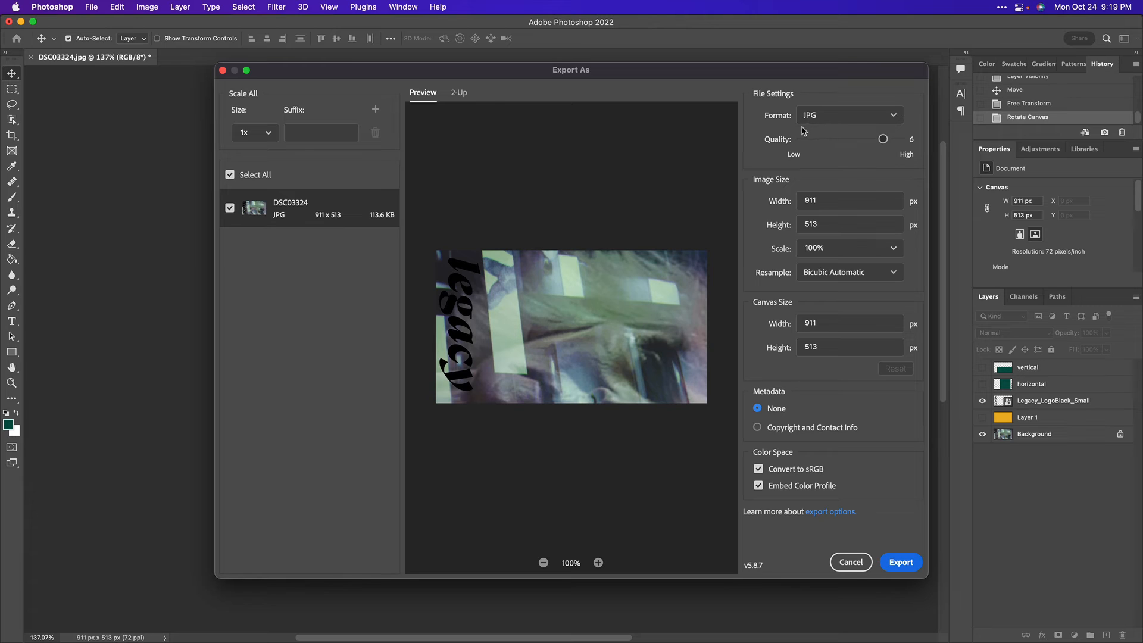
pyautogui.doubleClick(827, 202)
pyautogui.write('1920')
pyautogui.doubleClick(849, 227)
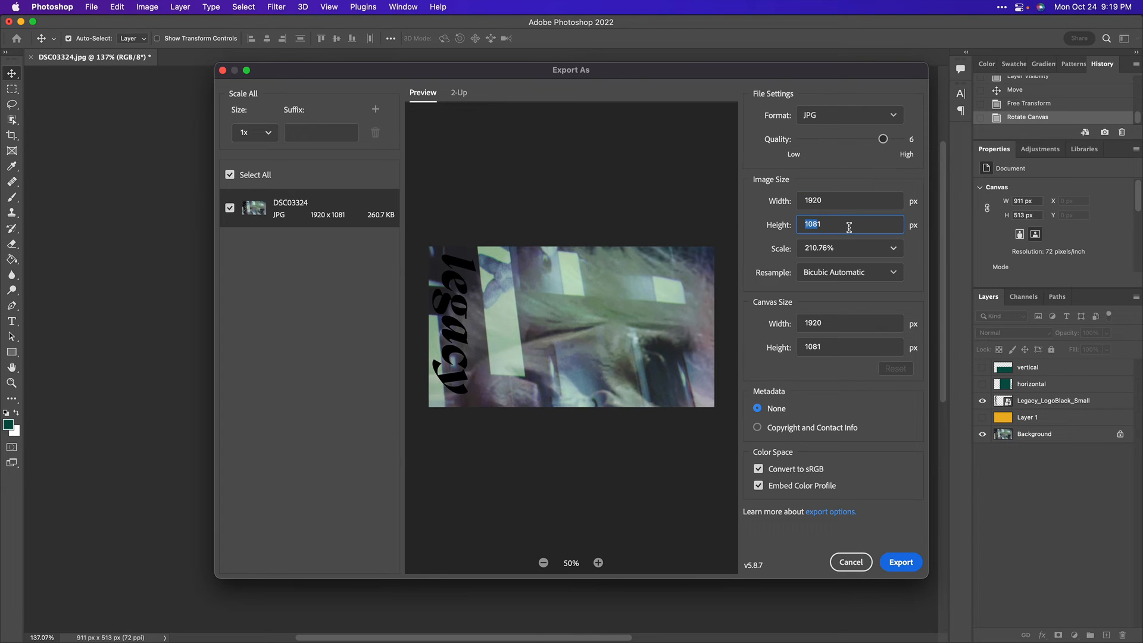
pyautogui.click(833, 225)
# Export the image to the Desktop under the file name "Legacy image right".
pyautogui.click(911, 564)
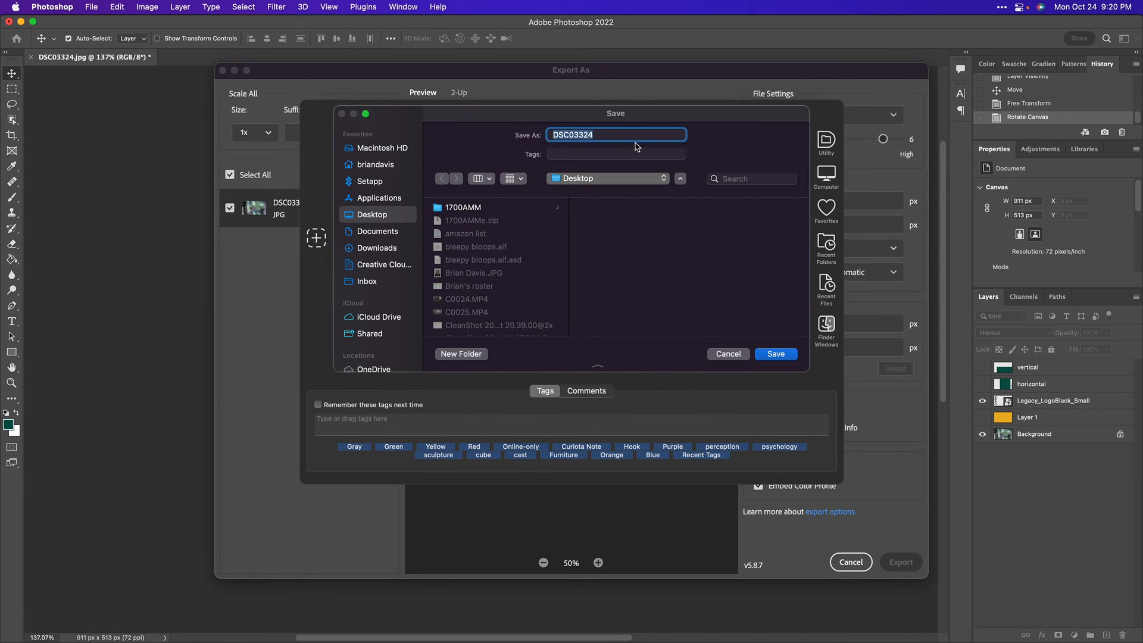
pyautogui.write('Lega')
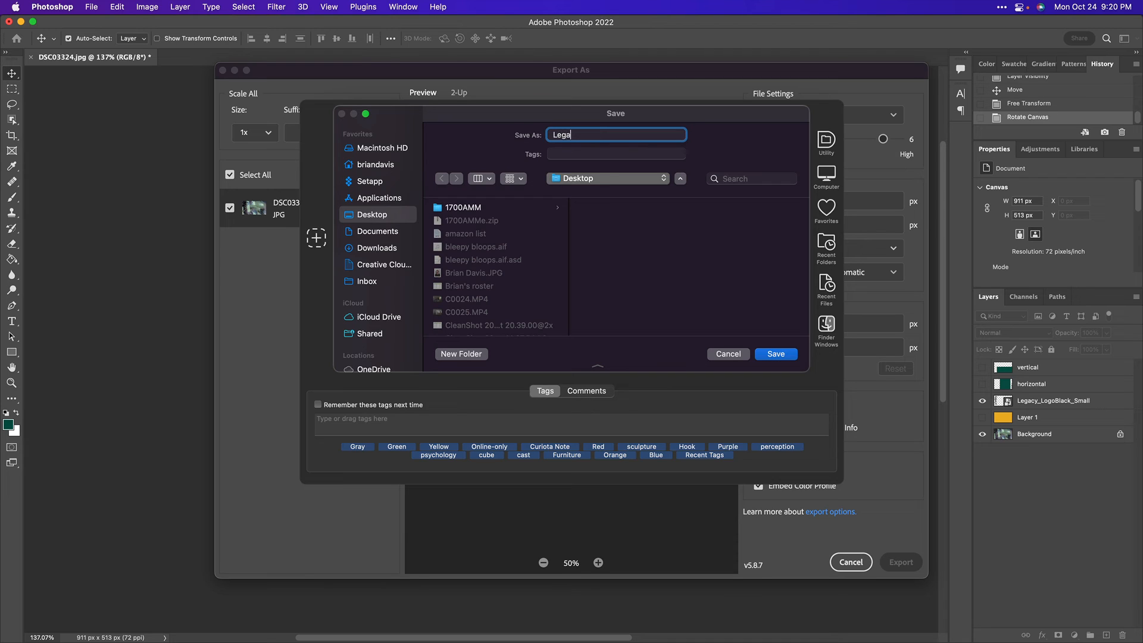
pyautogui.write('cy image right')
pyautogui.click(777, 355)
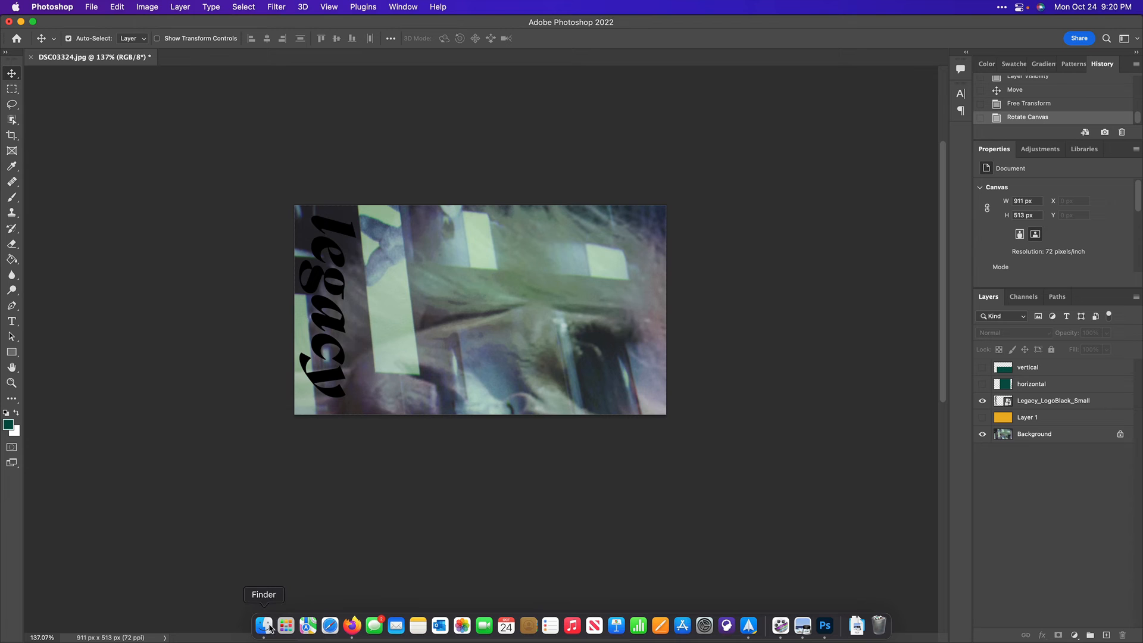
# Switch to Finder, open Legacy image right.jpg from the Desktop folder in Preview, then shrink and reposition its window to check the export.
pyautogui.click(266, 625)
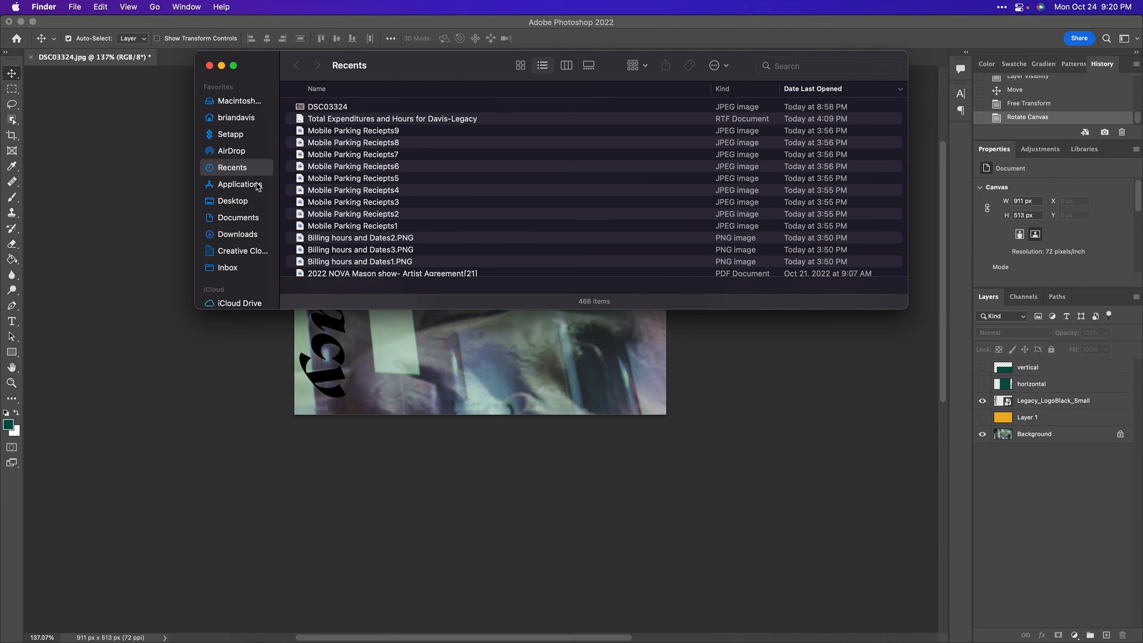
pyautogui.click(256, 201)
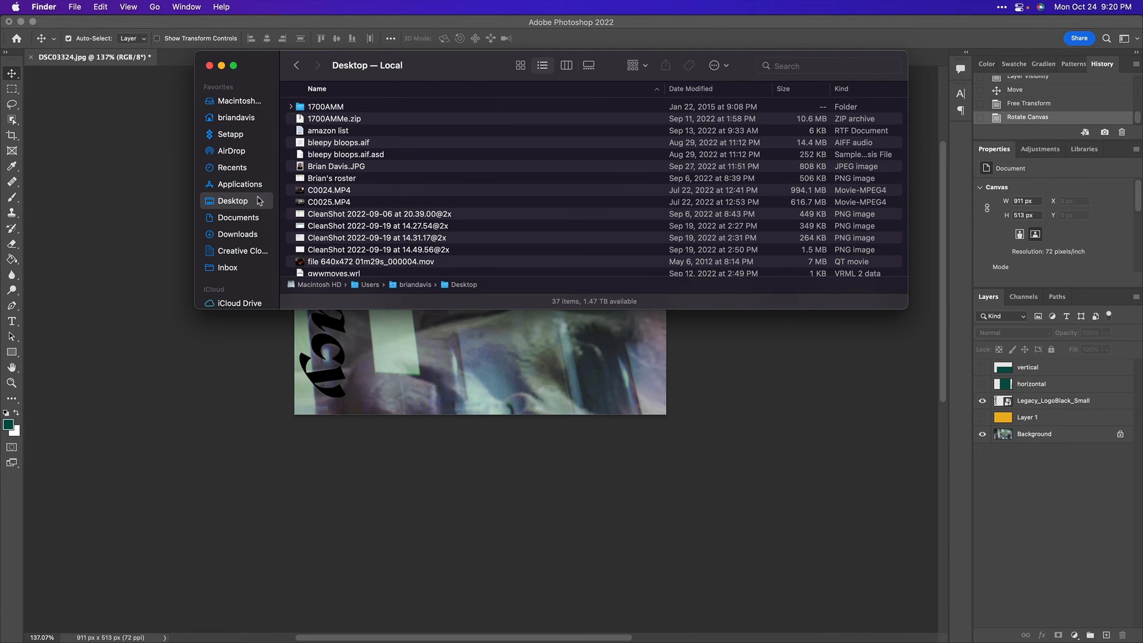
pyautogui.scroll(-10, 371, 173)
pyautogui.click(371, 172)
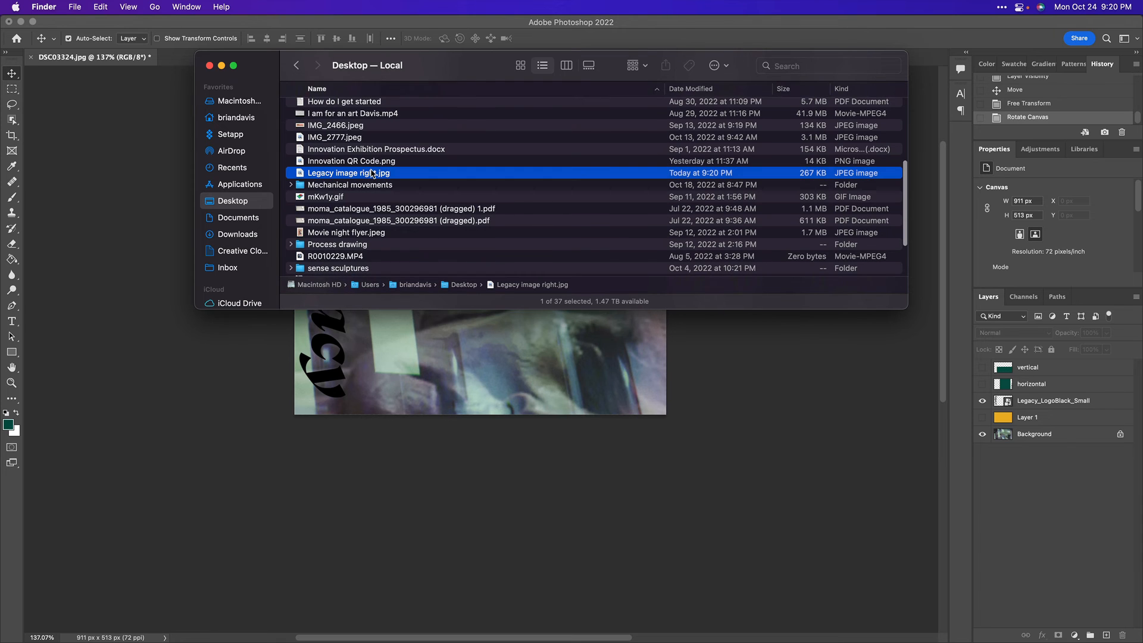
pyautogui.doubleClick(372, 172)
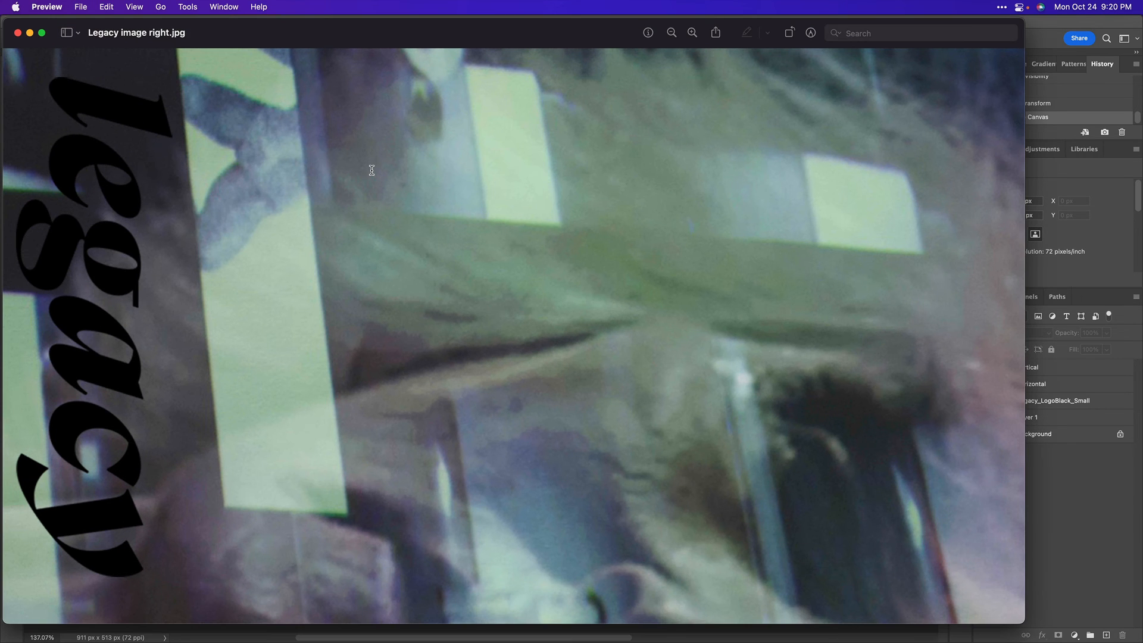
pyautogui.moveTo(1022, 622); pyautogui.dragTo(819, 438)
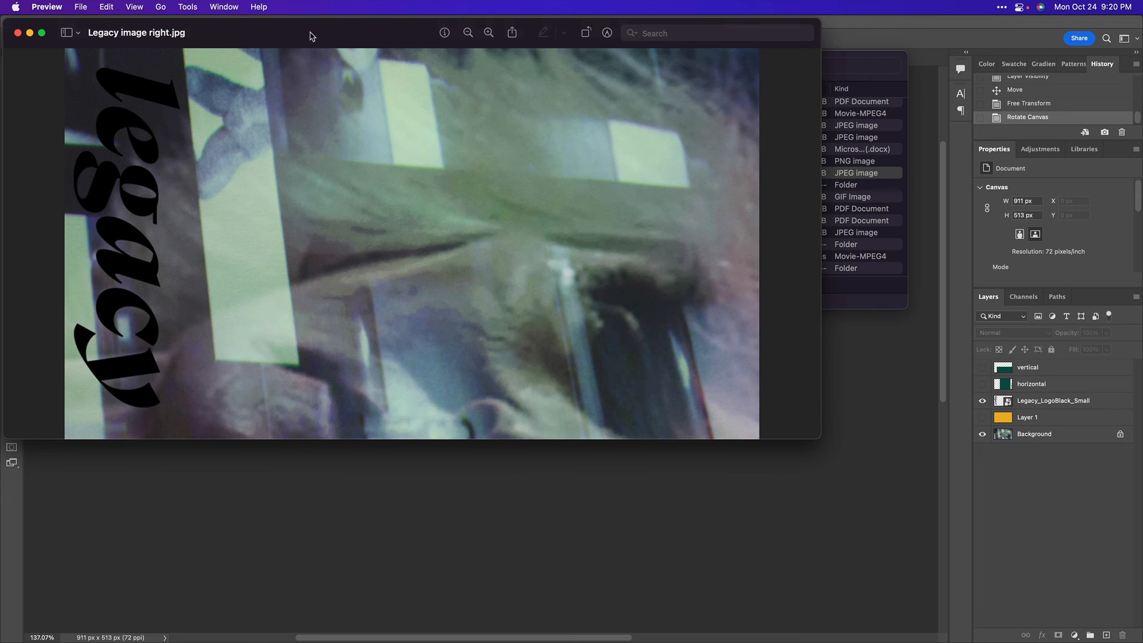
pyautogui.moveTo(309, 37); pyautogui.dragTo(430, 45)
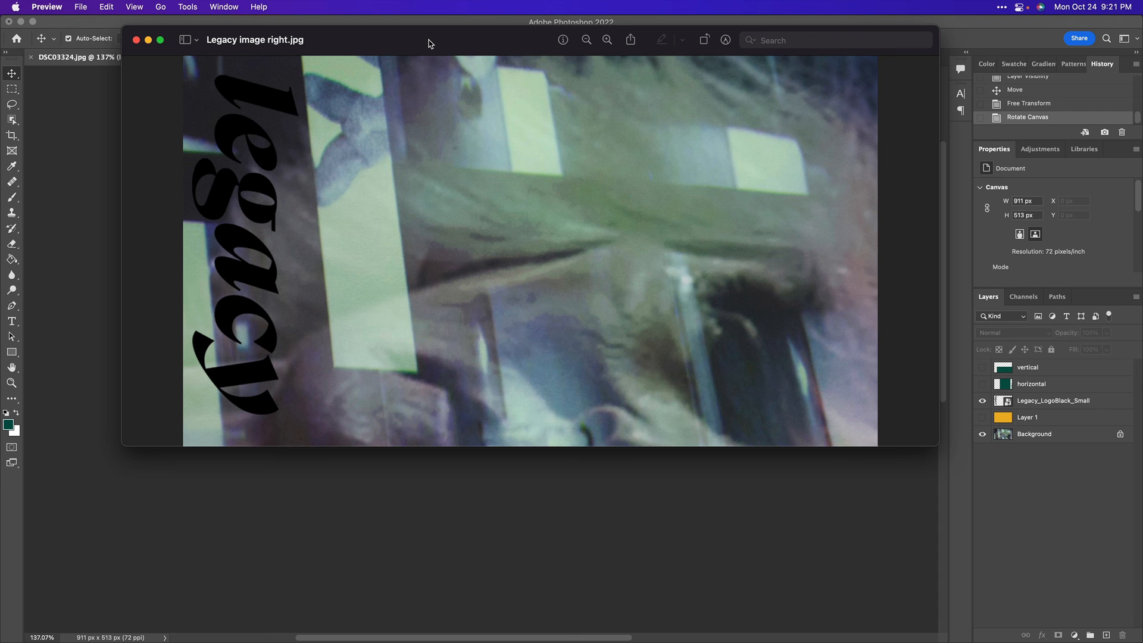
pyautogui.click(1004, 8)
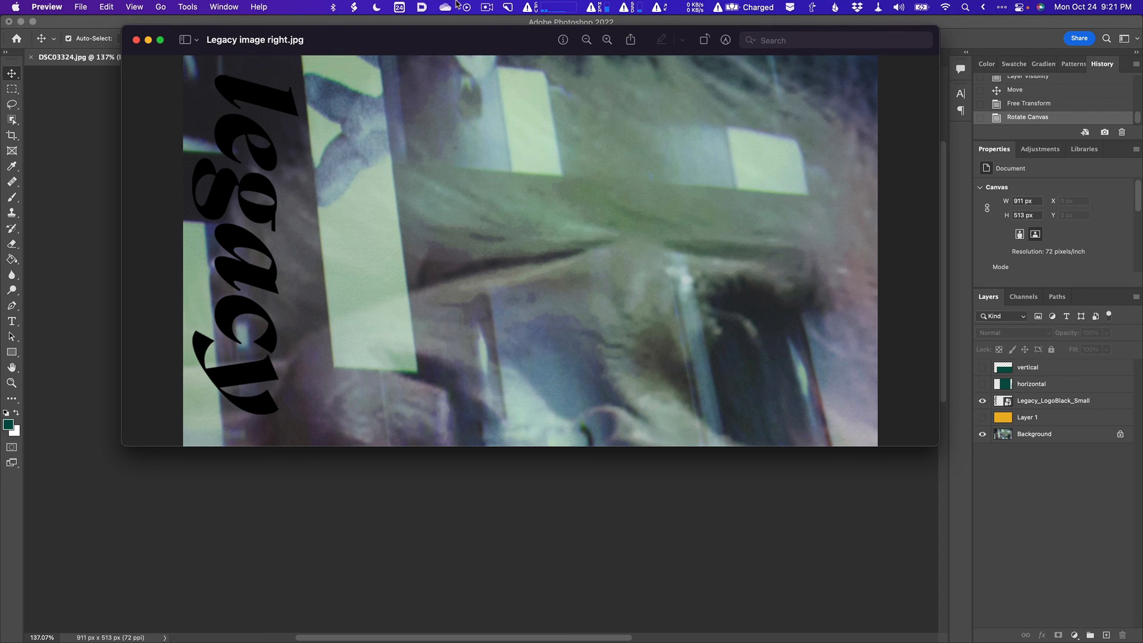
pyautogui.click(487, 8)
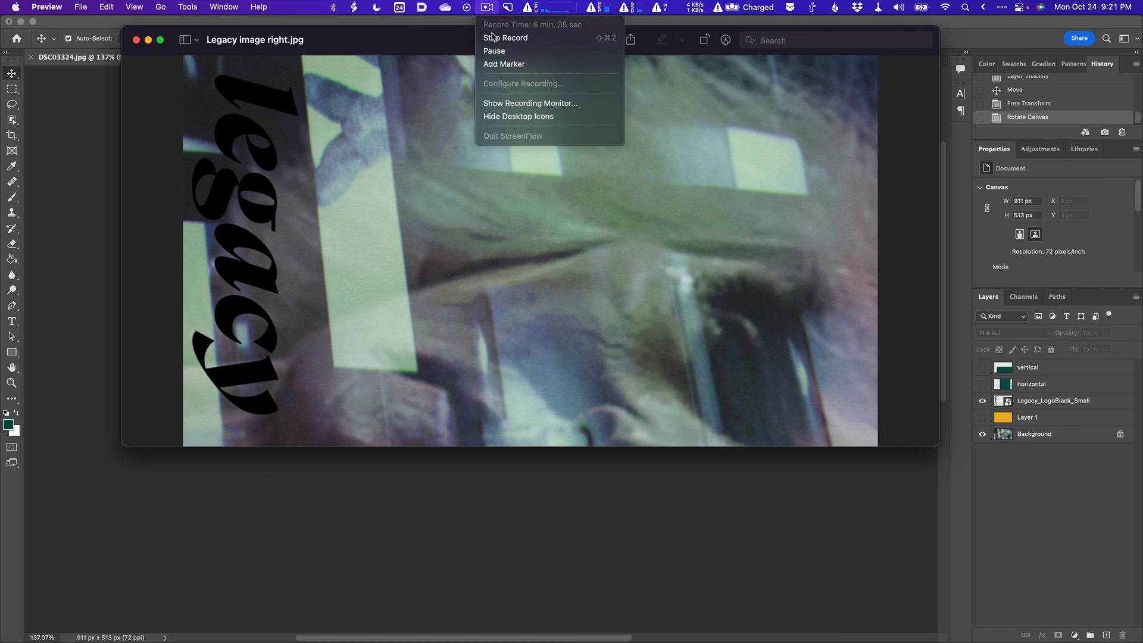